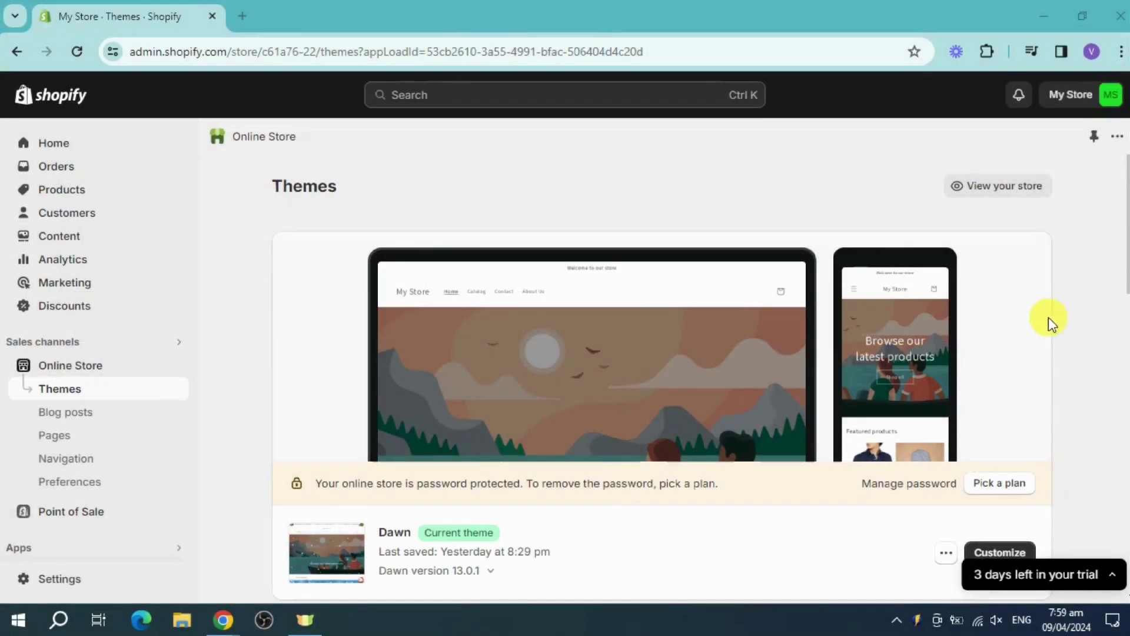
Step: Open the Shopify App Store site in a new browser tab
scroll(790, 341, "down", 4)
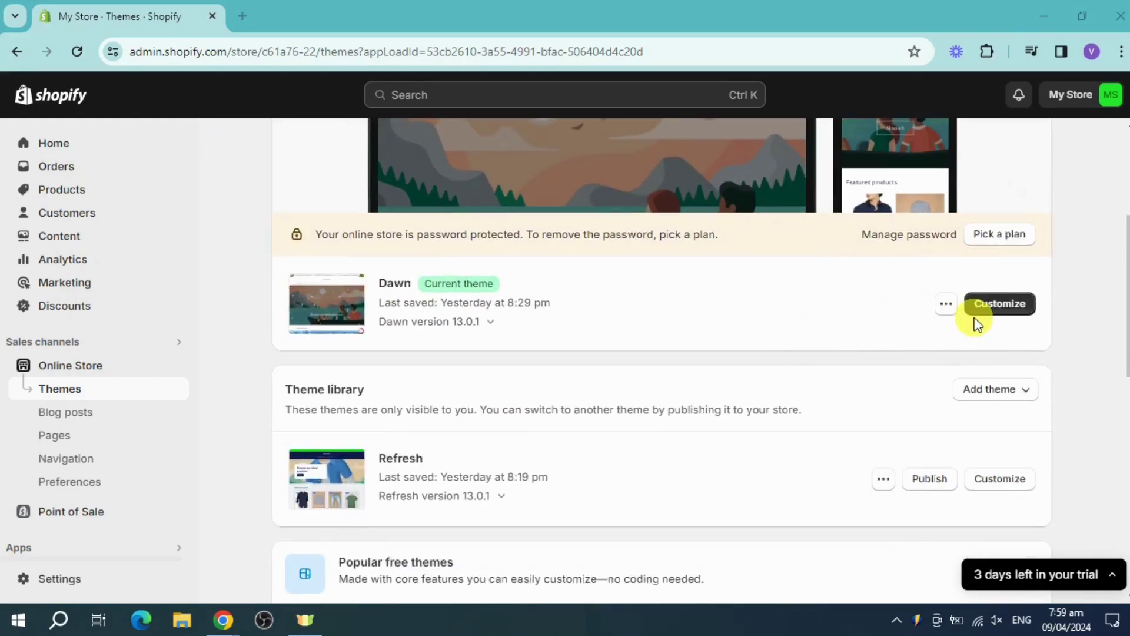
scroll(394, 278, "up", 4)
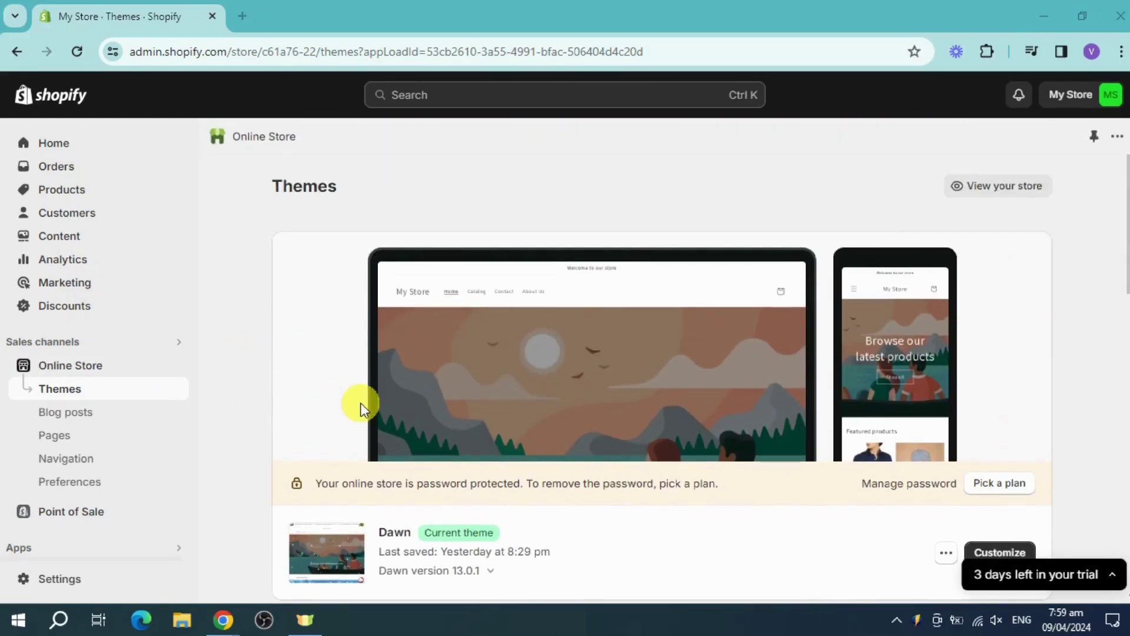
left_click(244, 20)
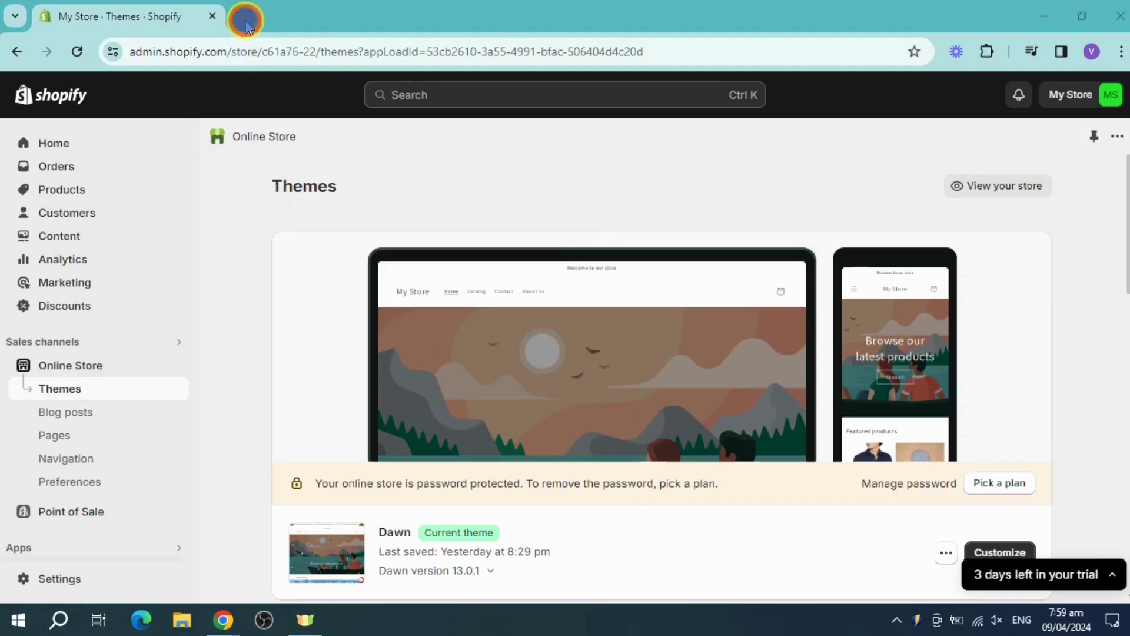
type("app")
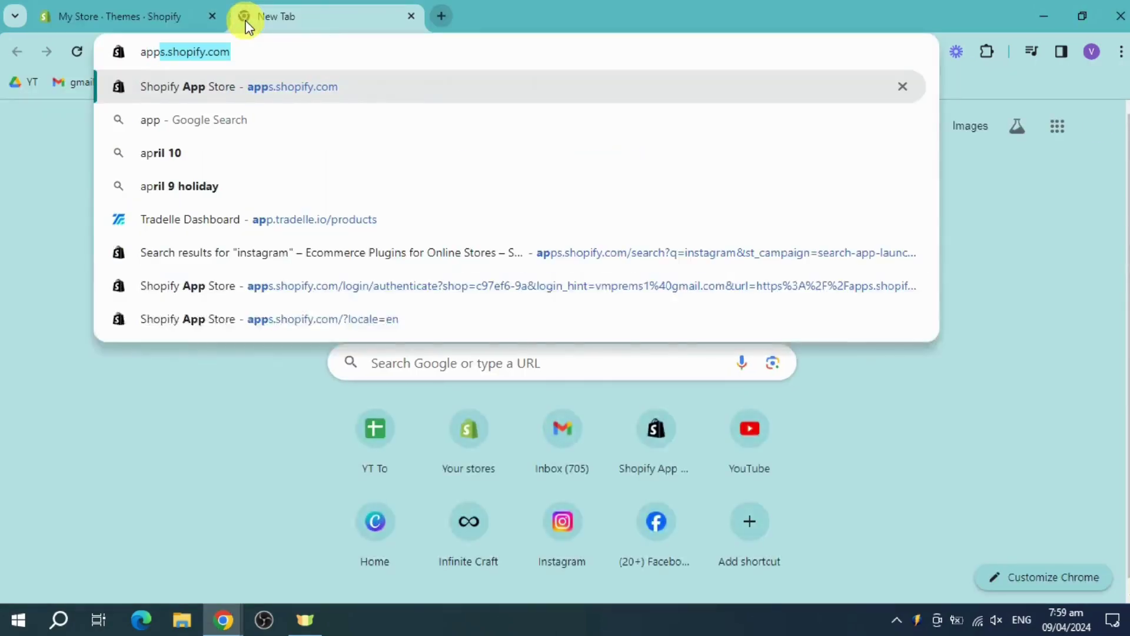
key("Return")
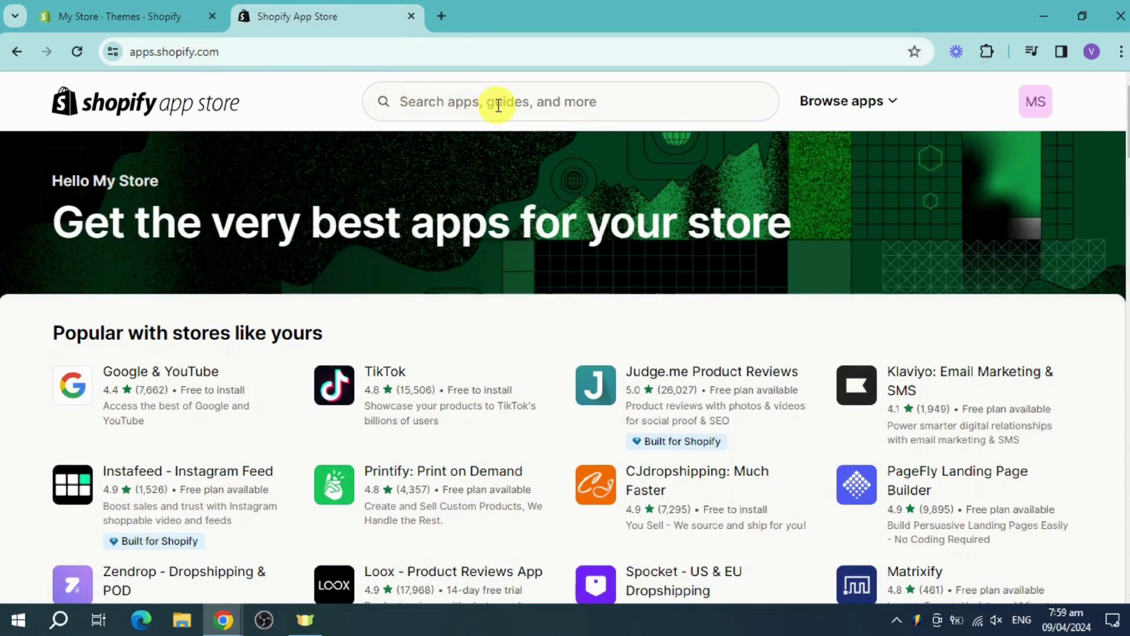
Step: Search the App Store for 'country blocker'
left_click(585, 103)
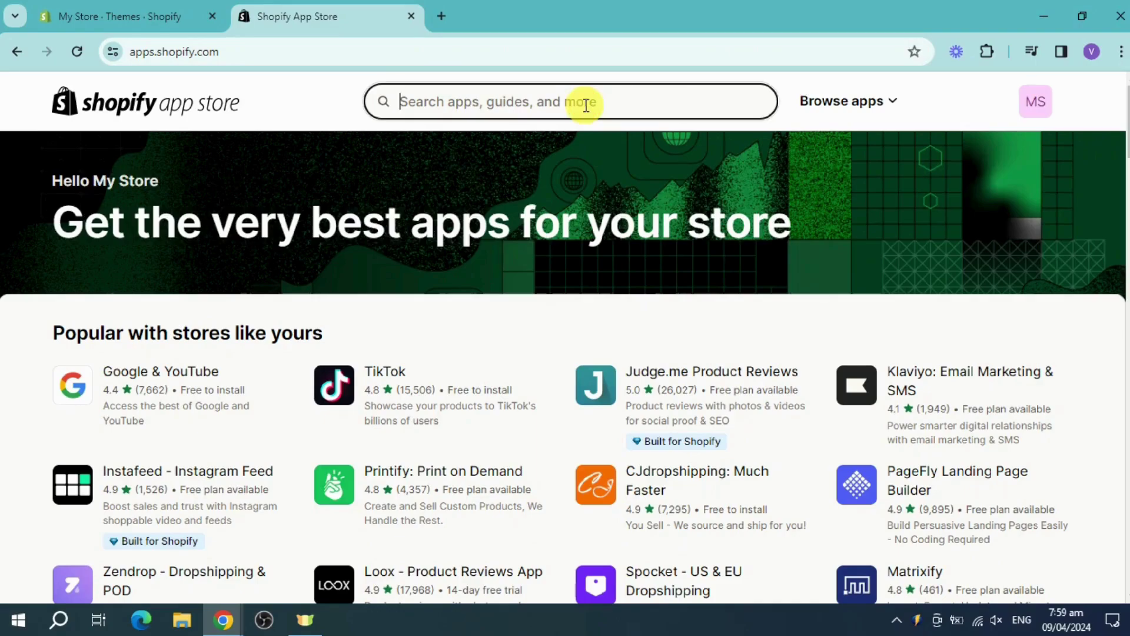
type("cou")
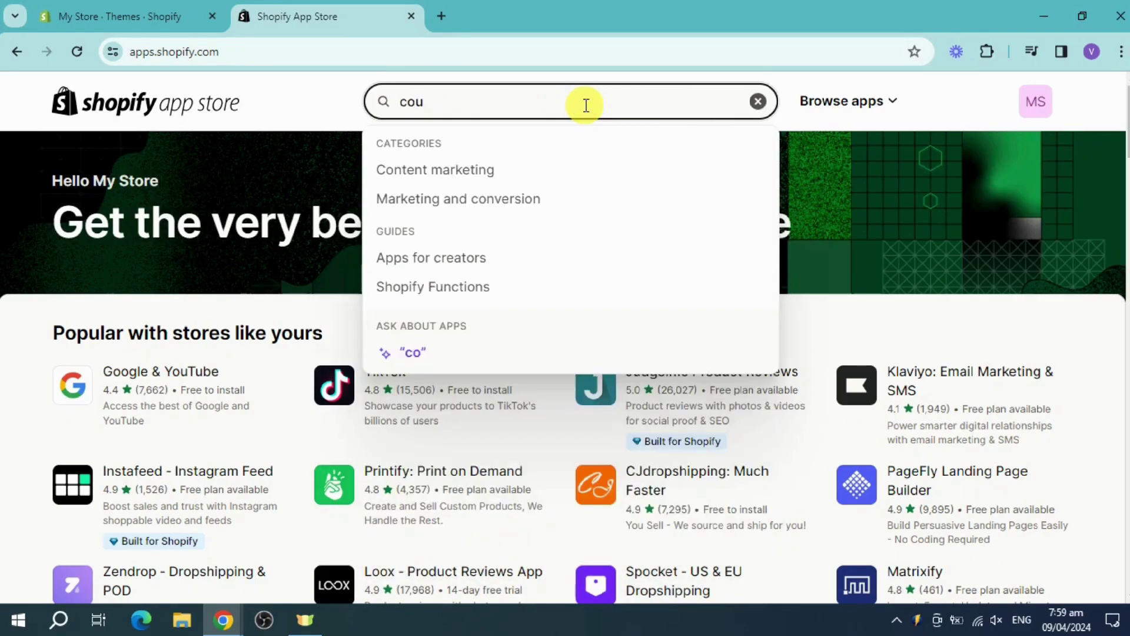
type("ntry block")
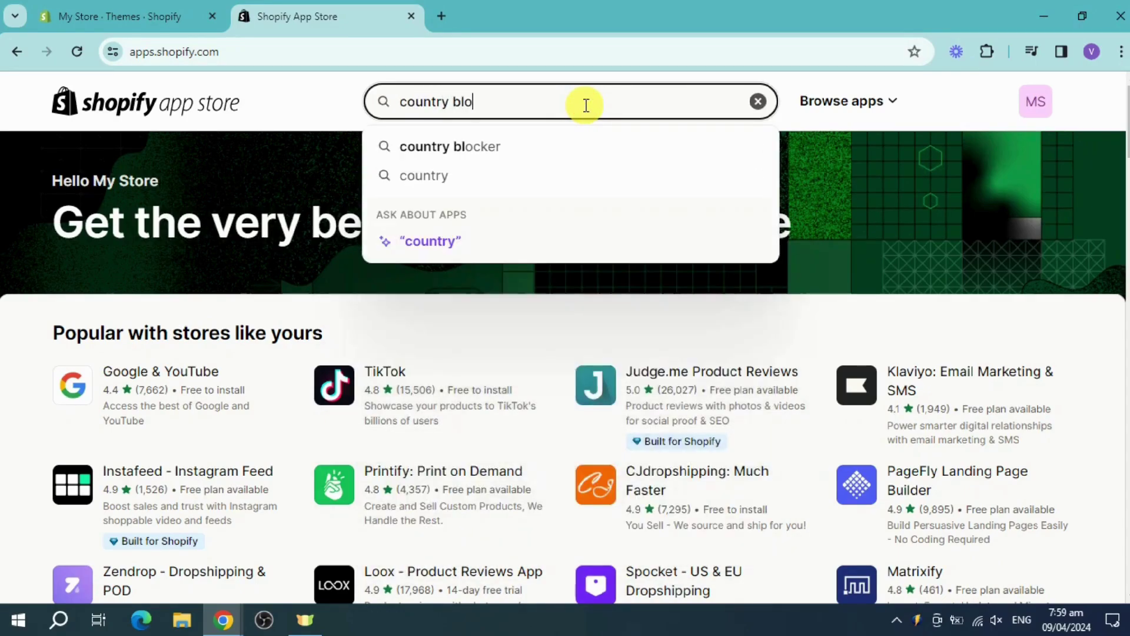
type("er")
key("Return")
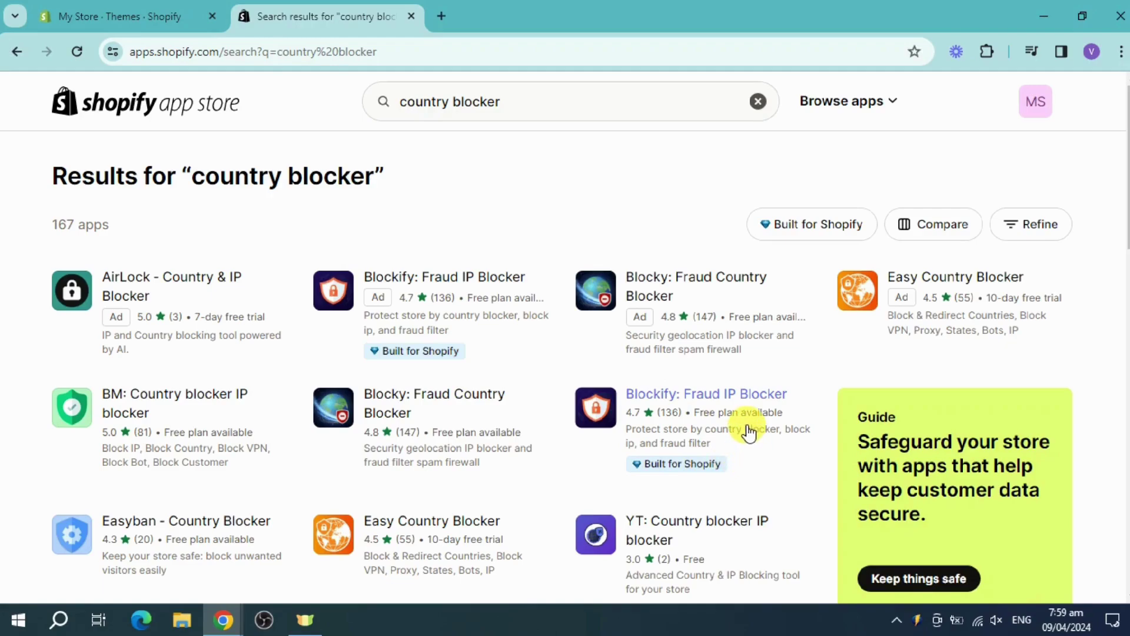
Step: Open the Blockify: Fraud IP Blocker listing, check its pricing, and start installing it
scroll(752, 424, "down", 1)
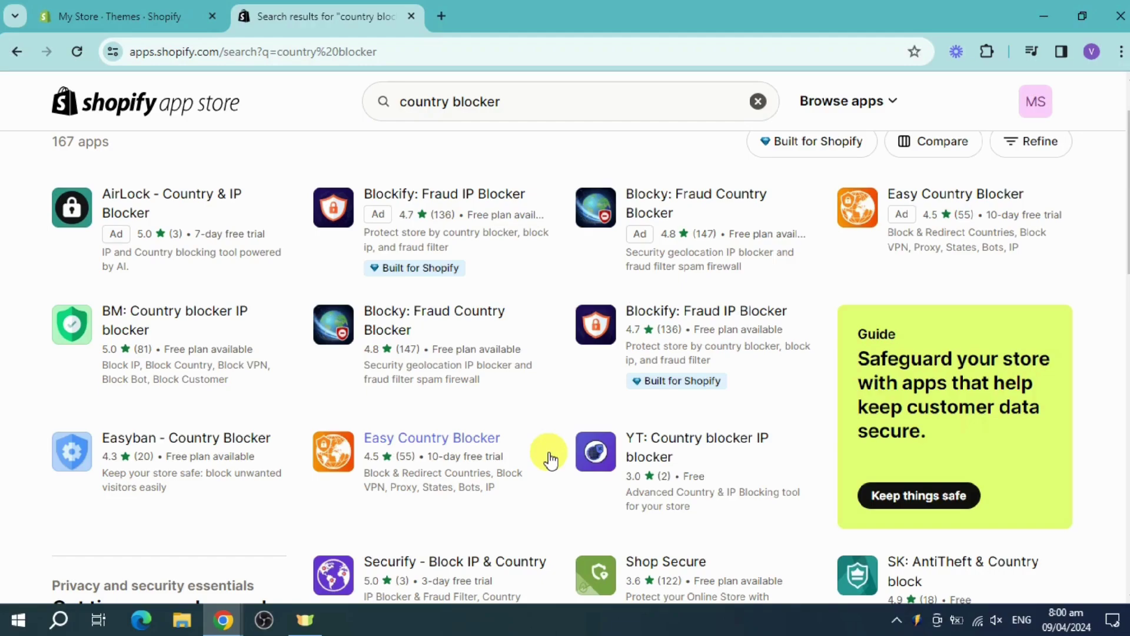
left_click(731, 316)
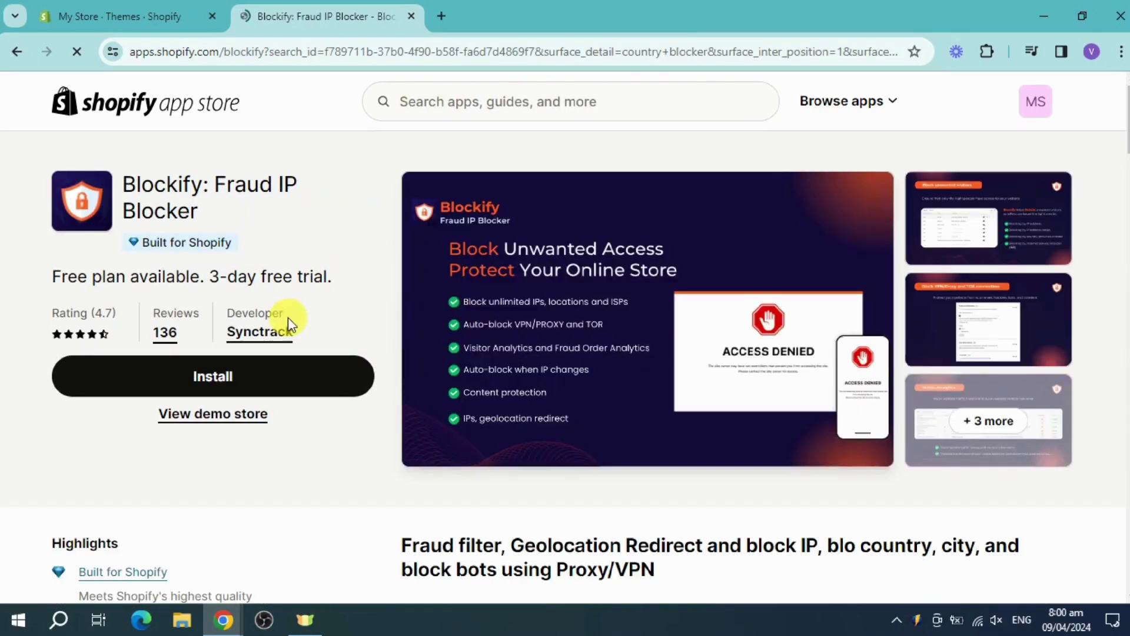
scroll(639, 421, "down", 15)
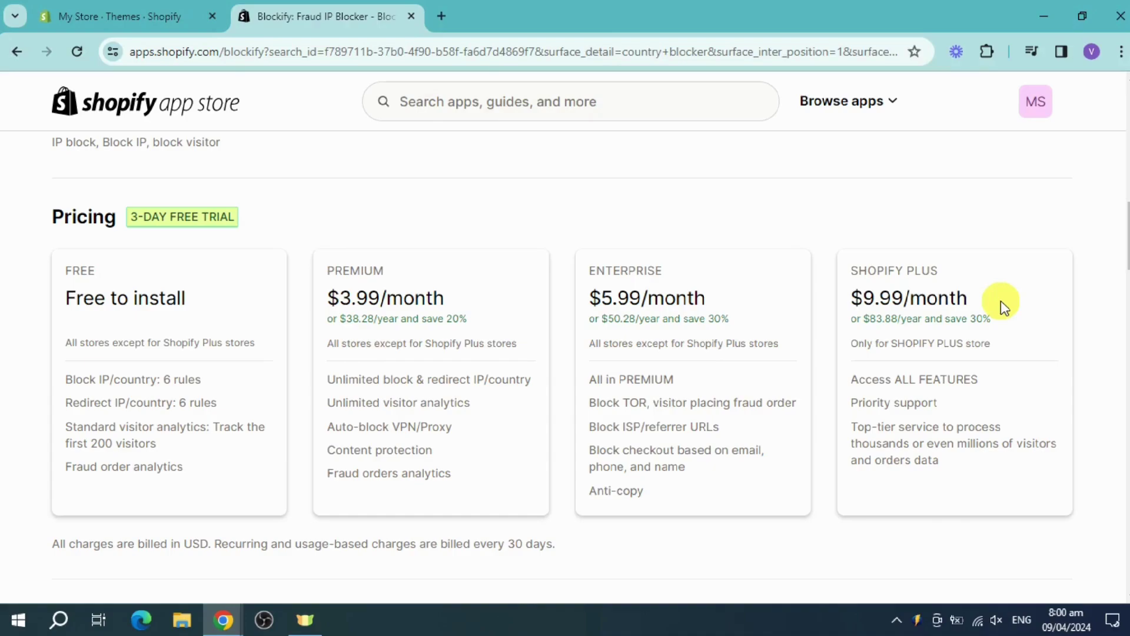
scroll(1005, 306, "up", 15)
left_click(323, 303)
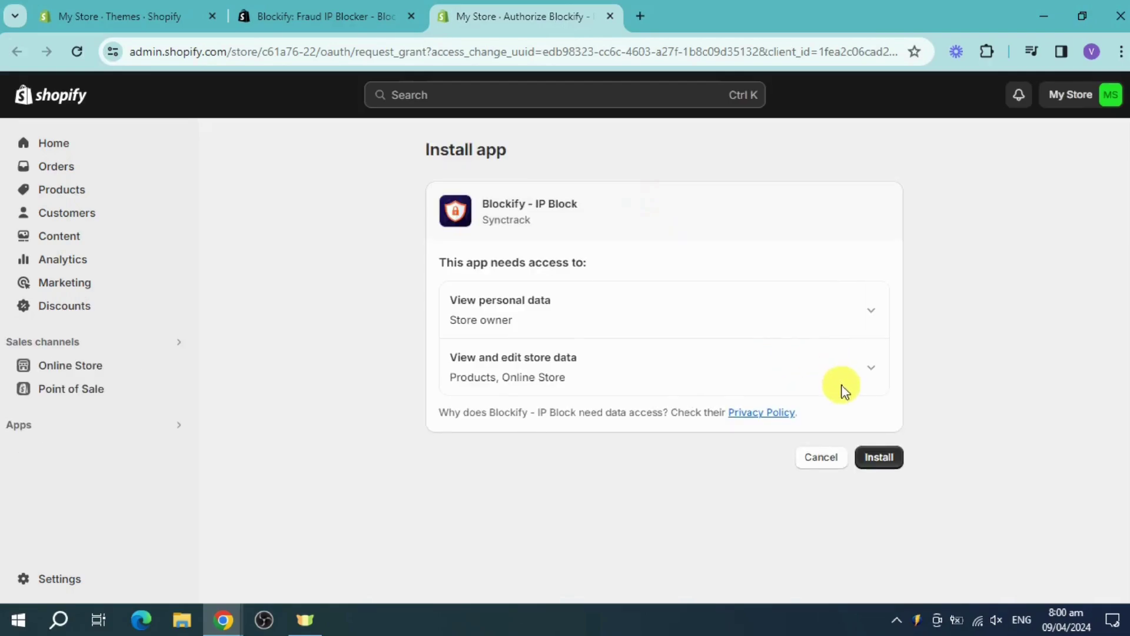
Step: Approve Blockify - IP Block's access to install it and collapse the trial reminder
left_click(875, 456)
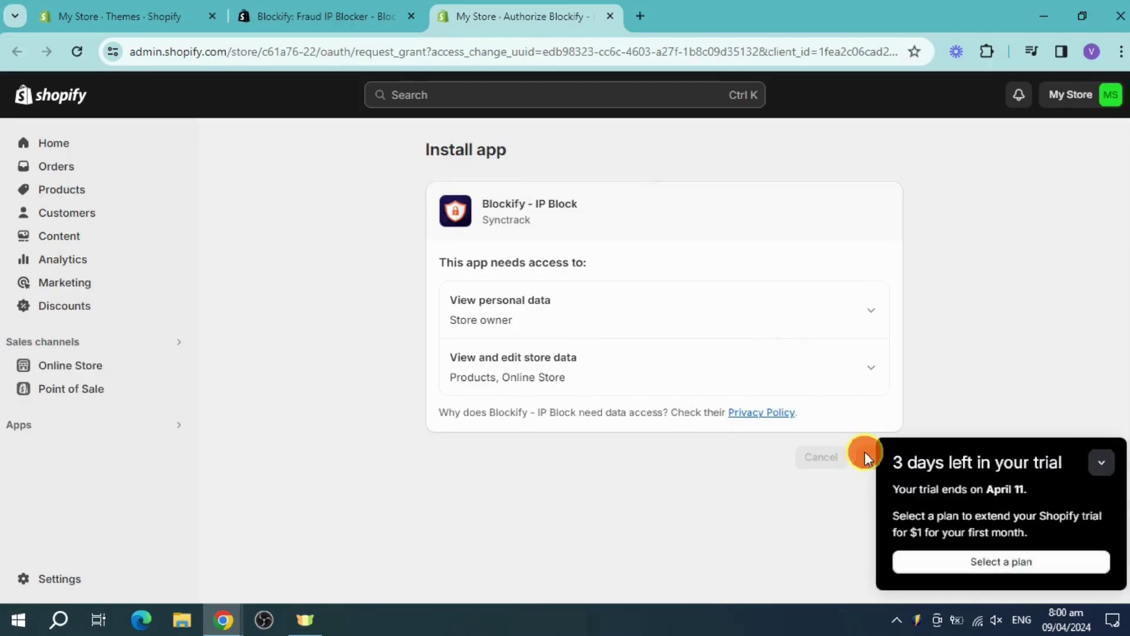
left_click(1102, 463)
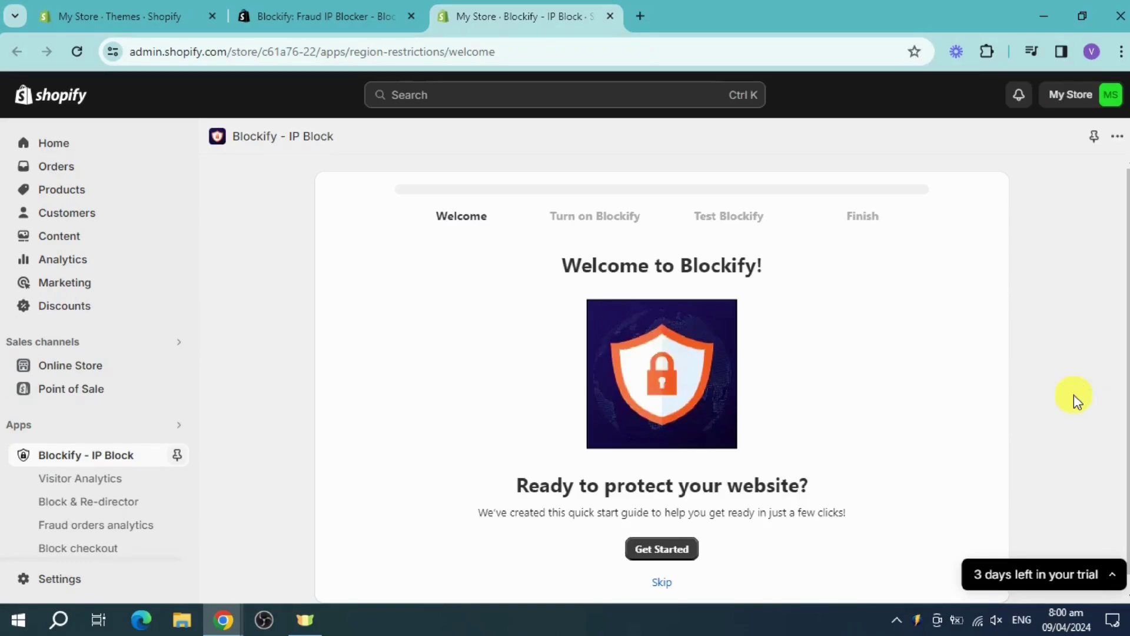
scroll(791, 374, "down", 1)
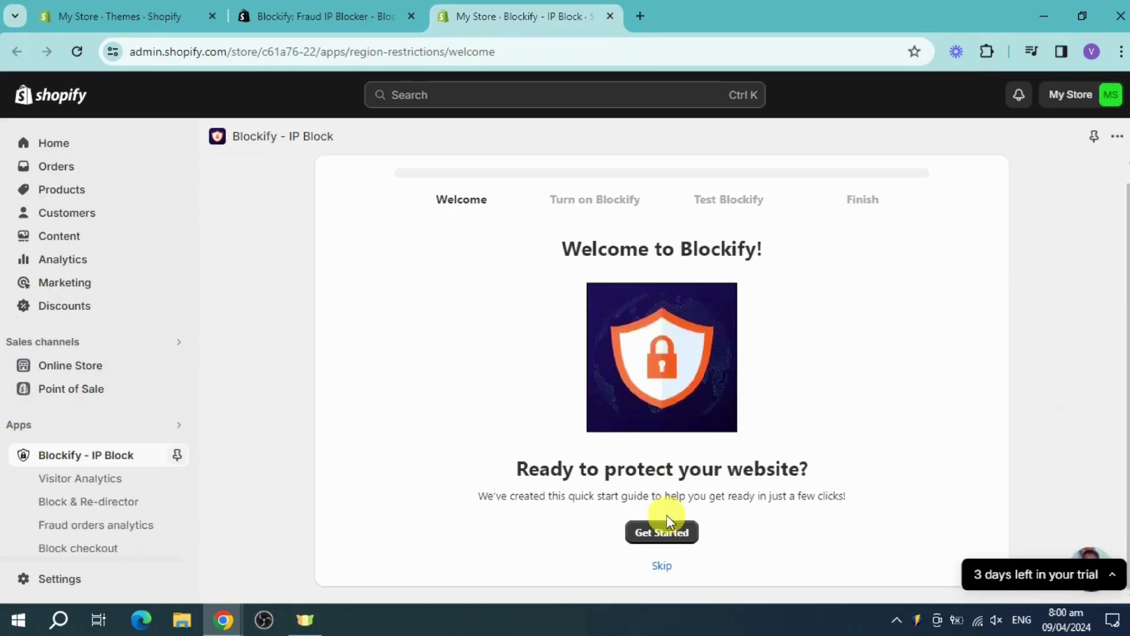
Step: Go through the Blockify quick start guide and start the free trial
left_click(667, 536)
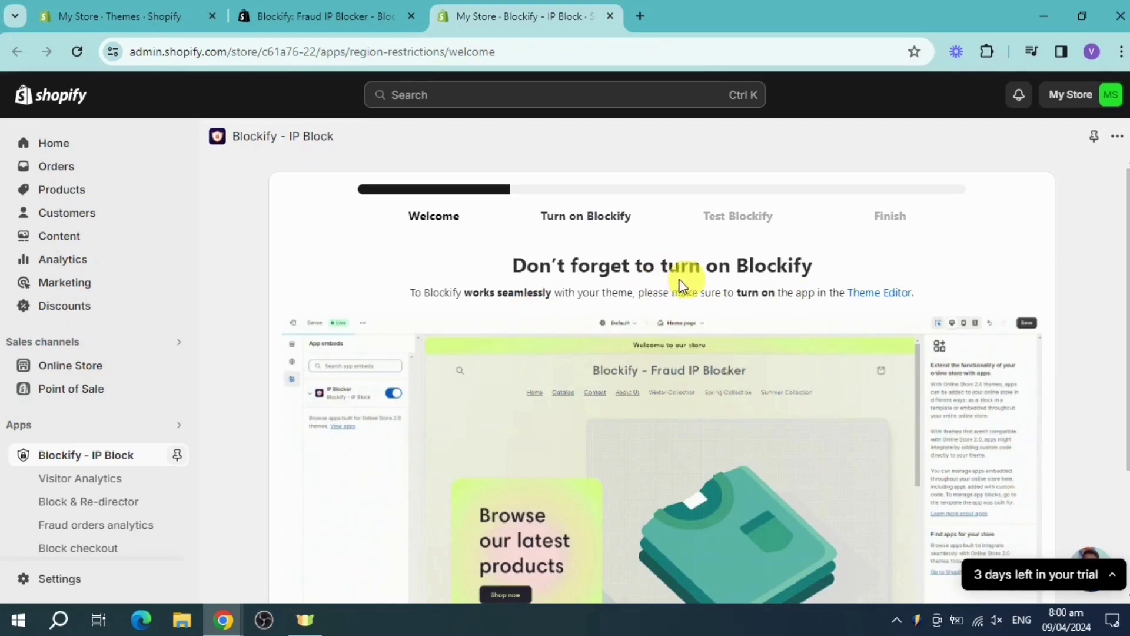
scroll(865, 306, "down", 3)
left_click(662, 532)
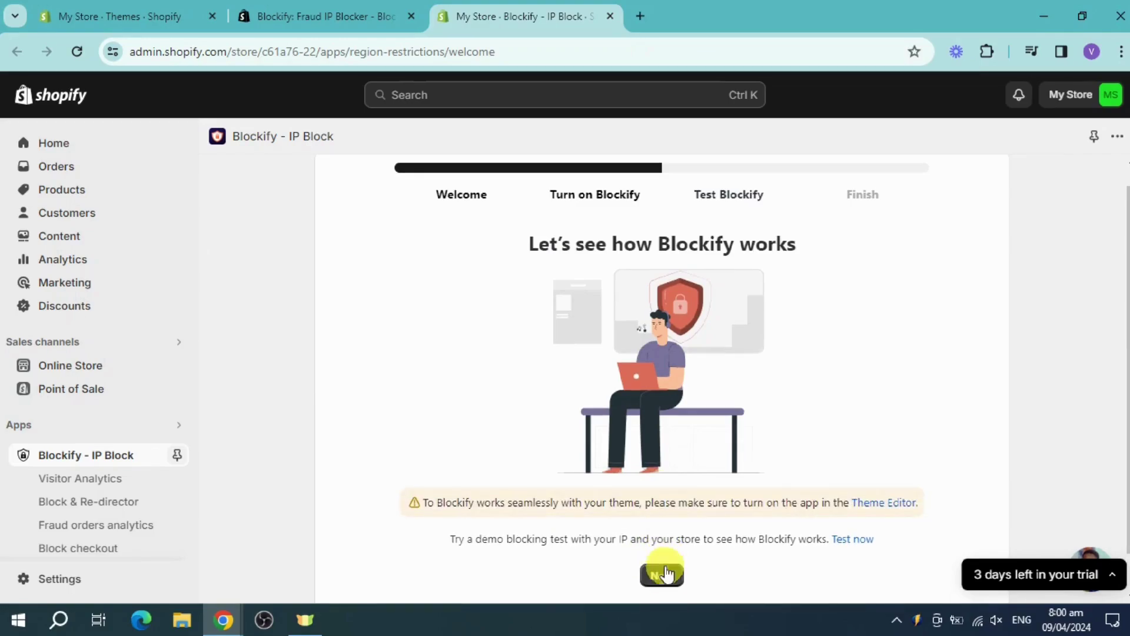
left_click(662, 575)
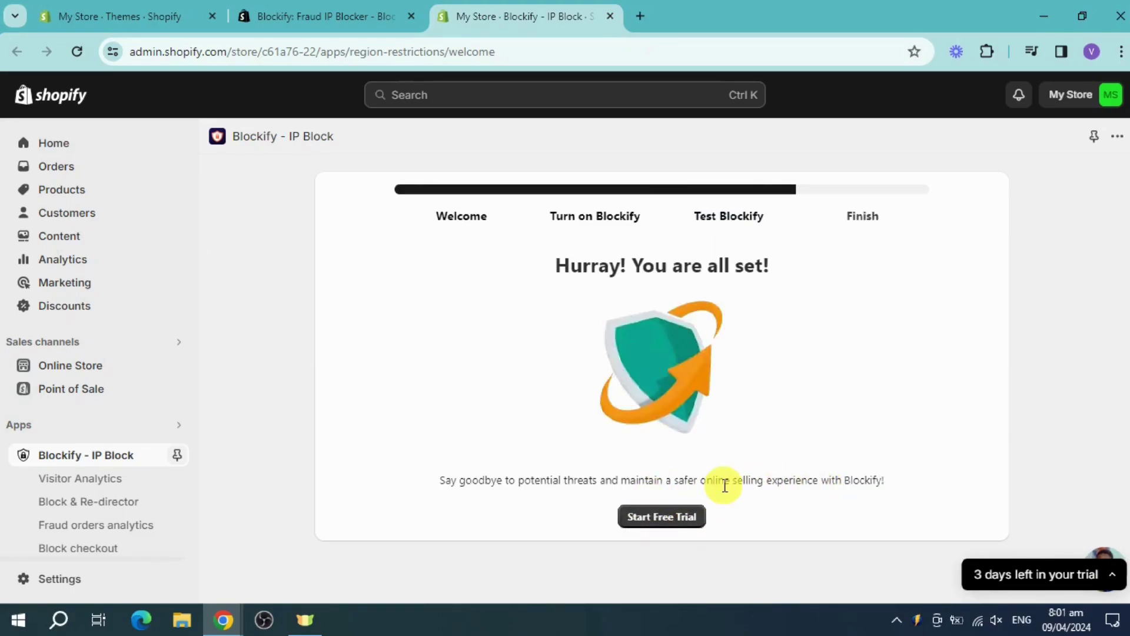
left_click(679, 528)
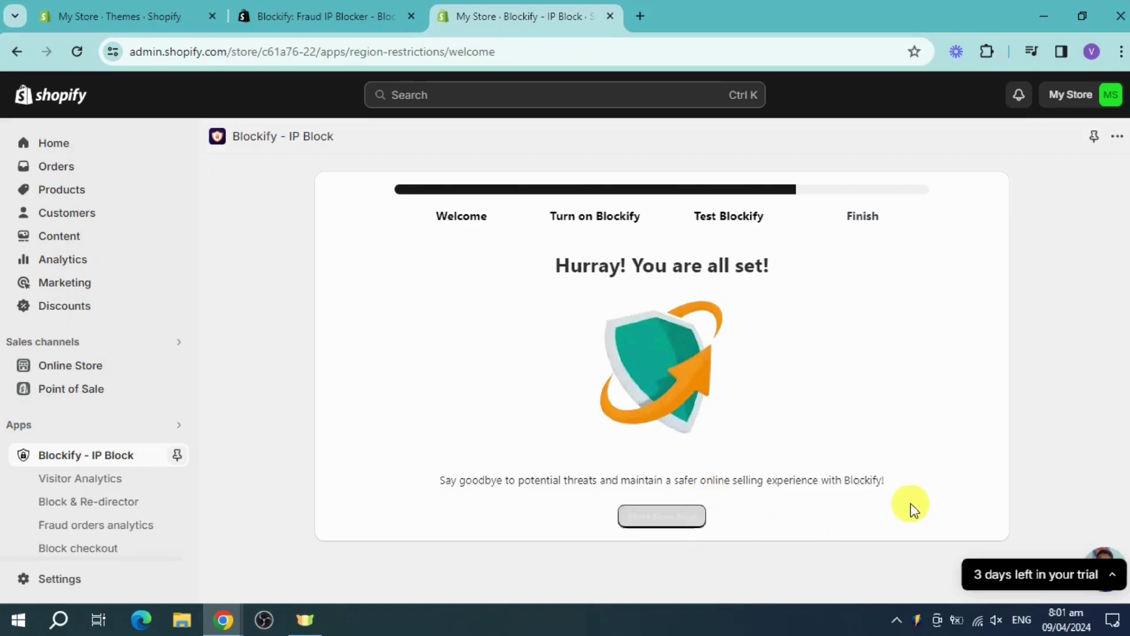
Step: Expand 'Enable the app embed on your theme' and go to the Dawn theme's App embeds
scroll(471, 295, "down", 3)
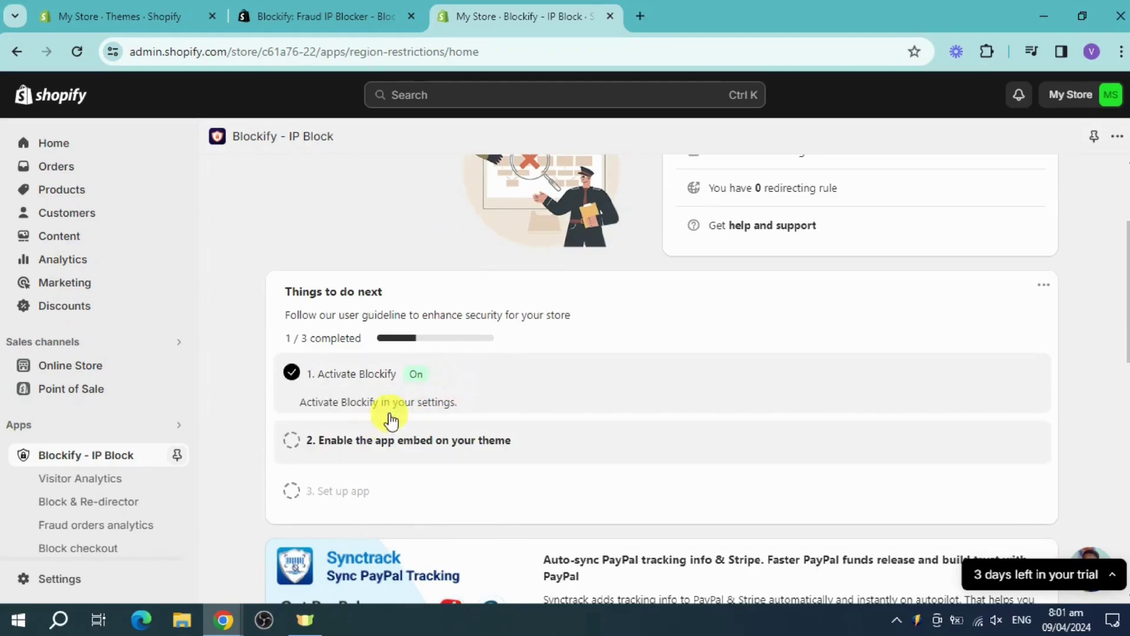
left_click(355, 439)
scroll(545, 423, "down", 5)
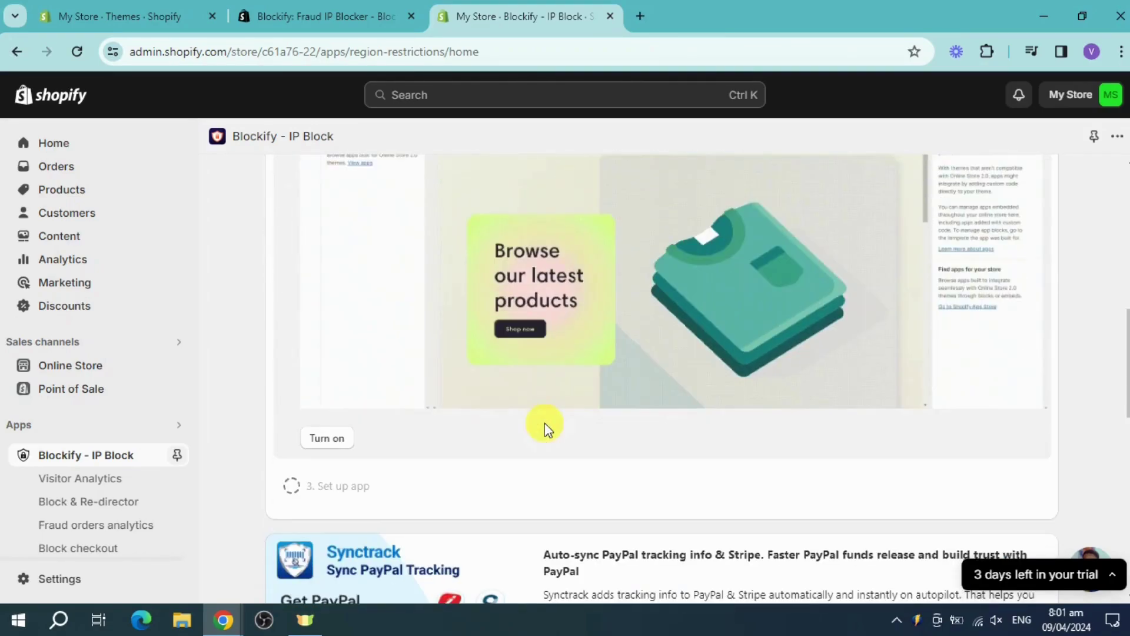
left_click(325, 450)
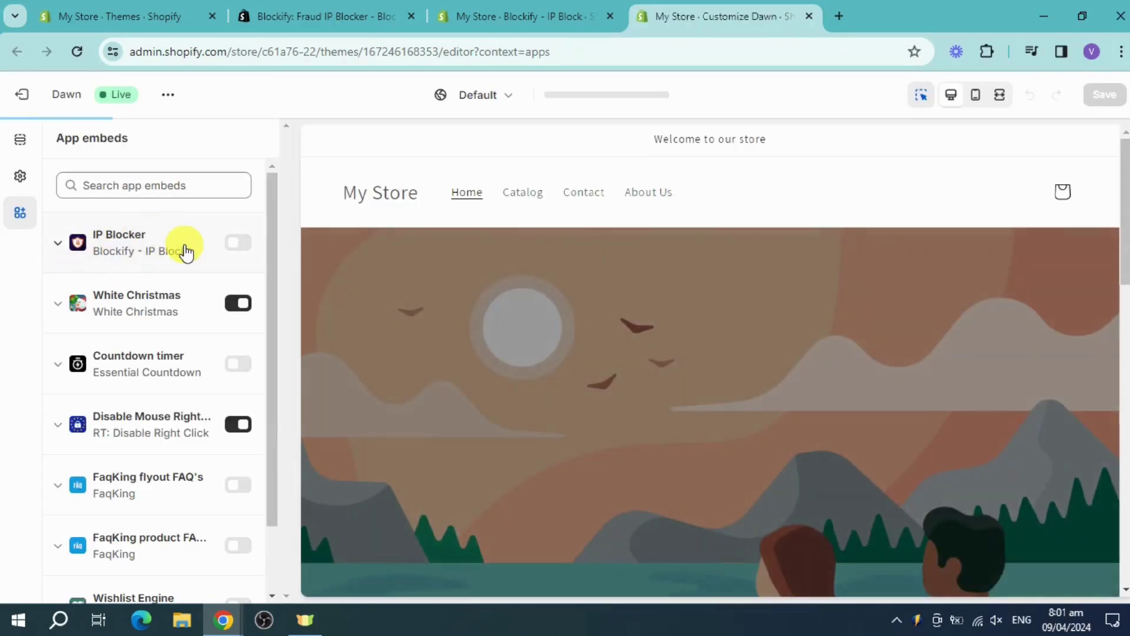
Step: Switch on the IP Blocker embed in the Dawn theme, save, and return to Blockify
left_click(239, 242)
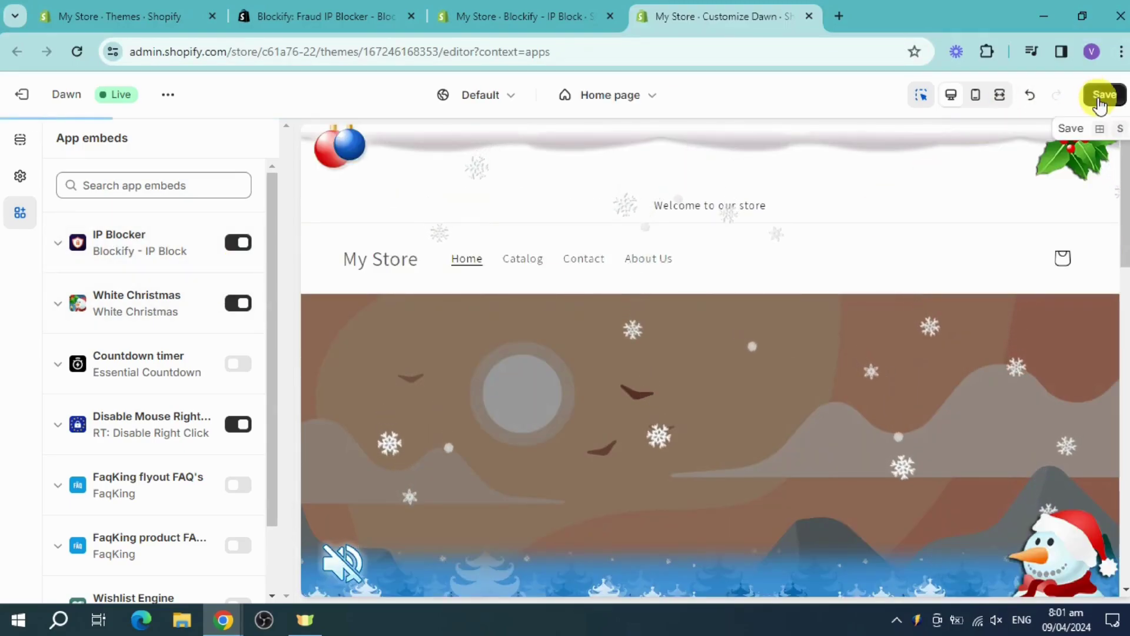
left_click(1103, 95)
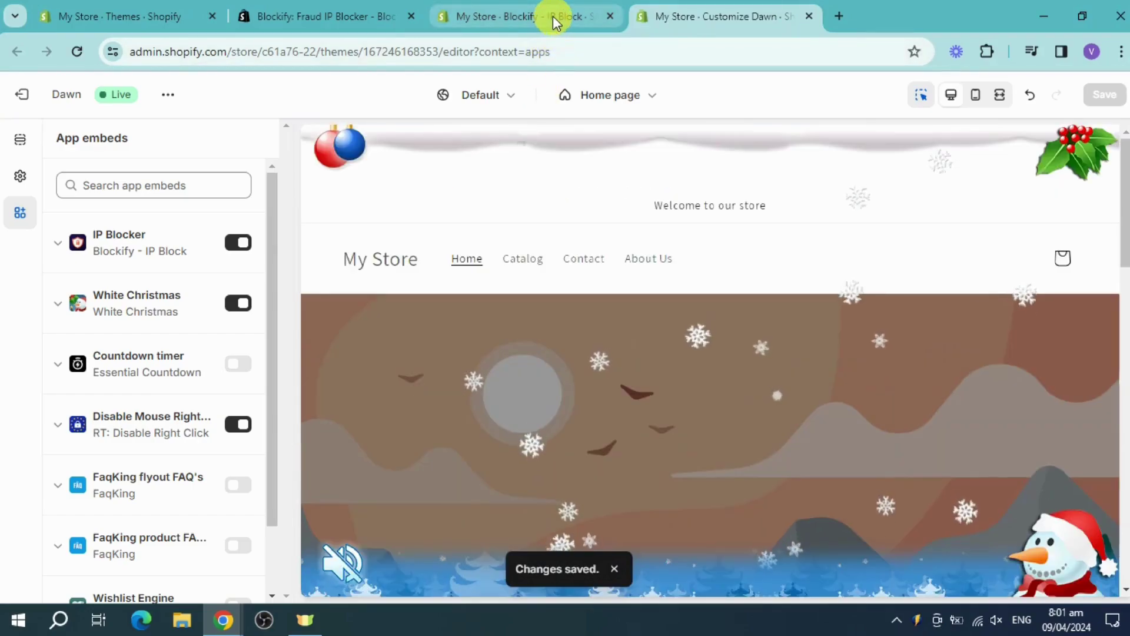
left_click(552, 16)
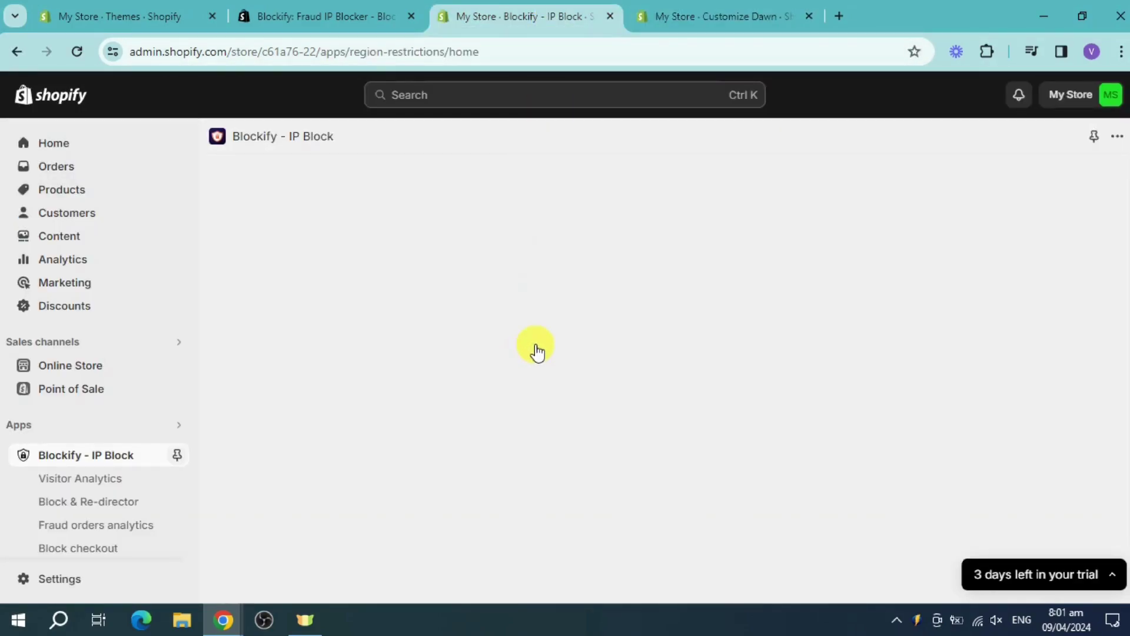
Step: Tick the app embed step in Blockify's checklist, verify the embed, and reload the app page
scroll(497, 369, "down", 1)
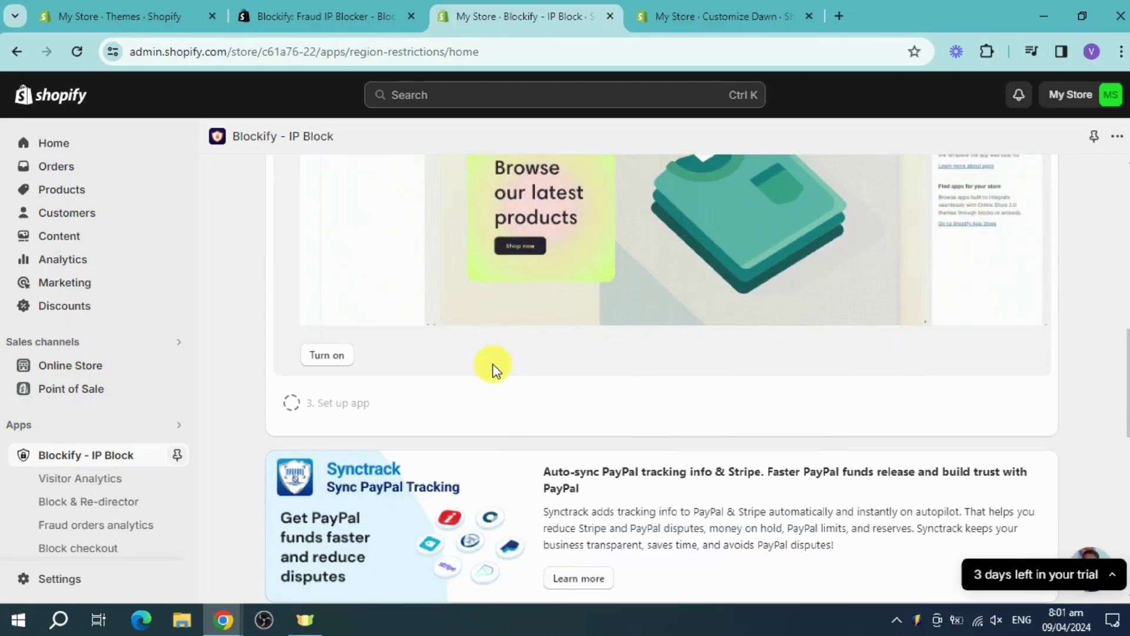
scroll(493, 364, "up", 3)
scroll(493, 363, "up", 2)
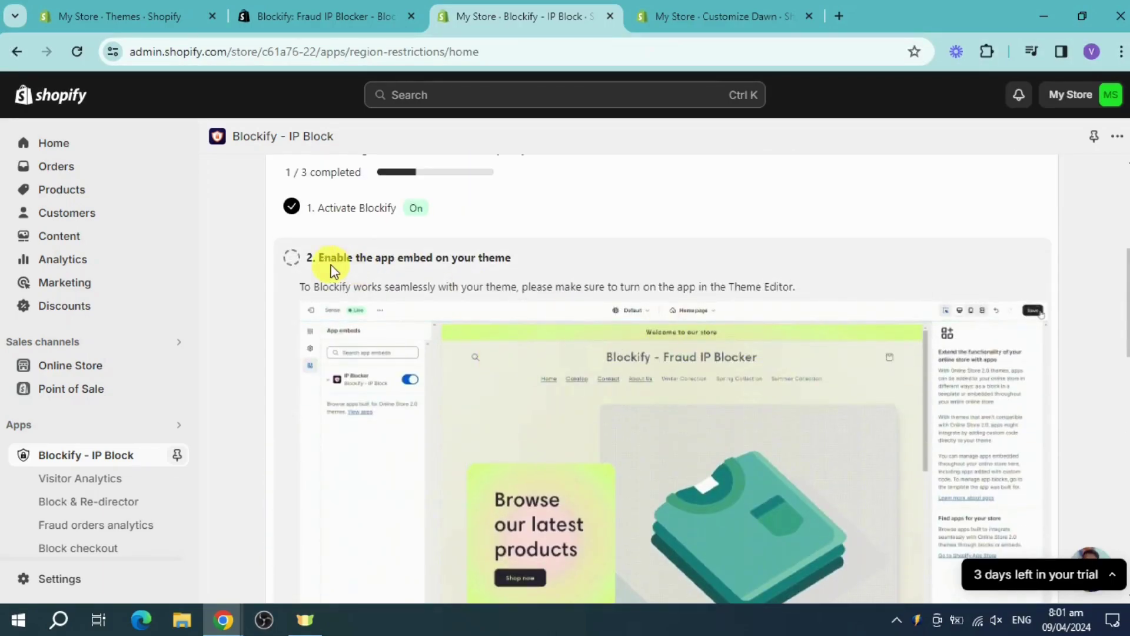
left_click(288, 263)
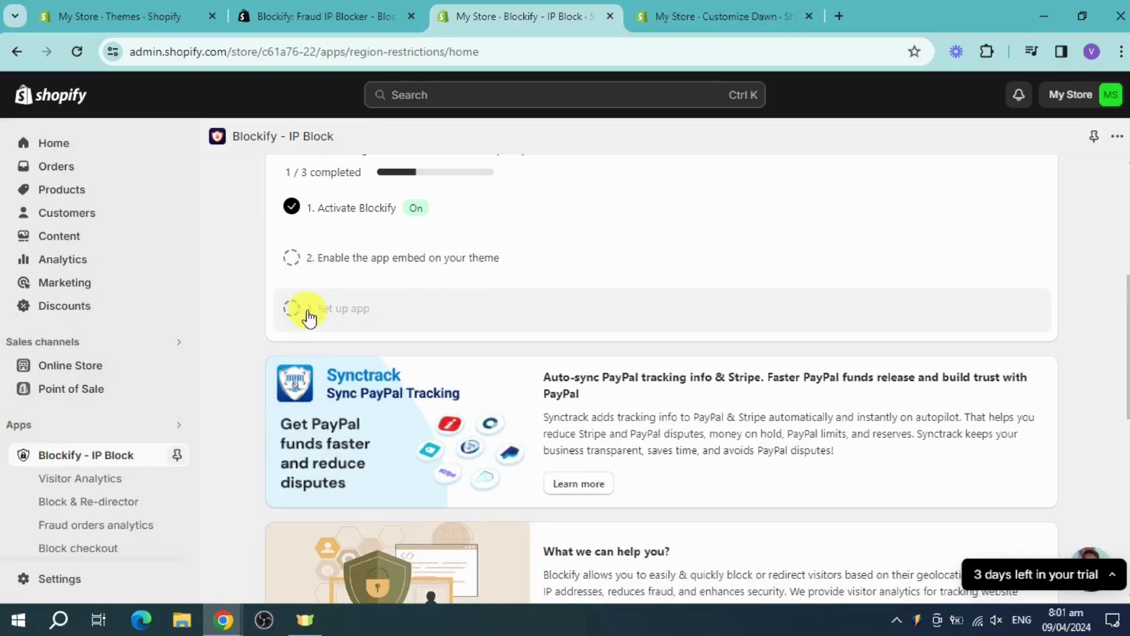
left_click(714, 16)
left_click(518, 16)
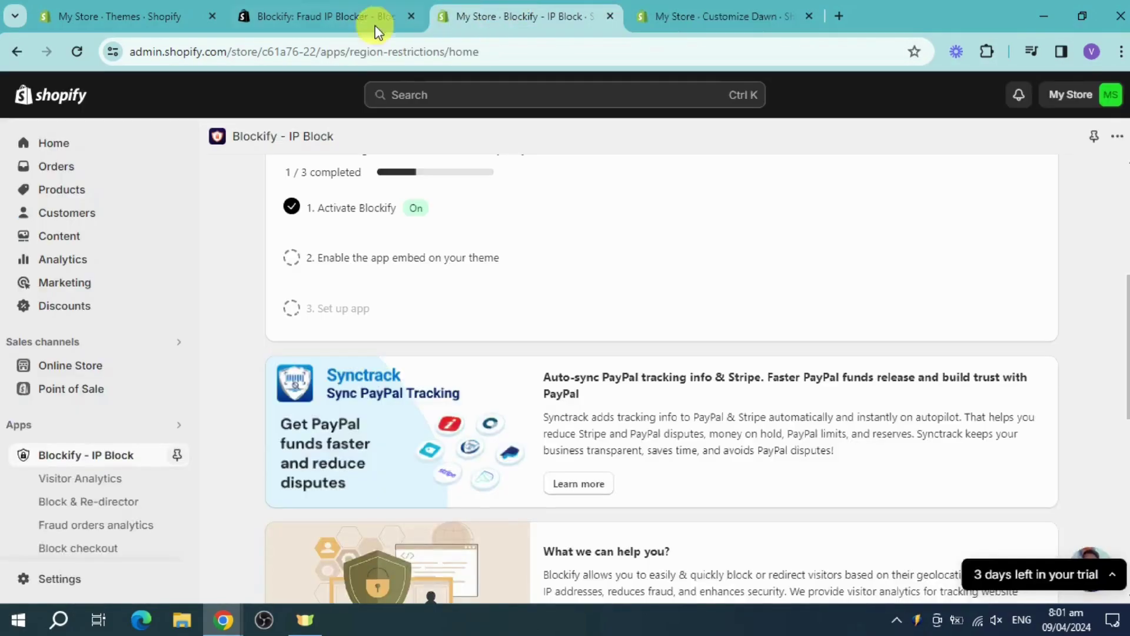
left_click(79, 52)
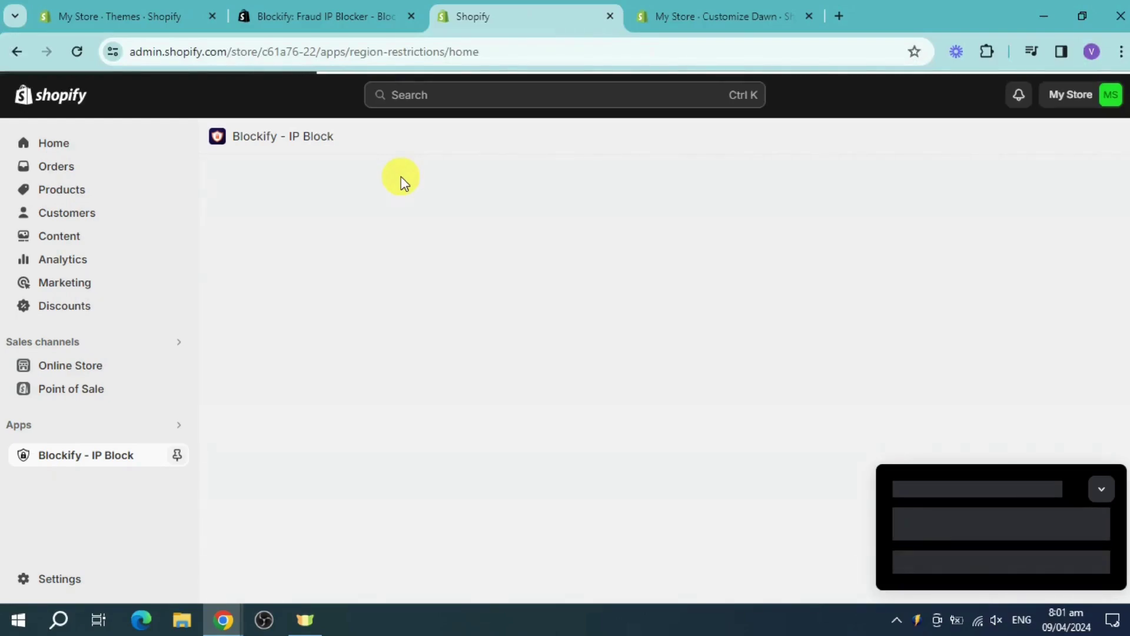
Step: Bring up Blockify's checklist at 2 / 3 completed with the Set up app step expanded
left_click(1102, 462)
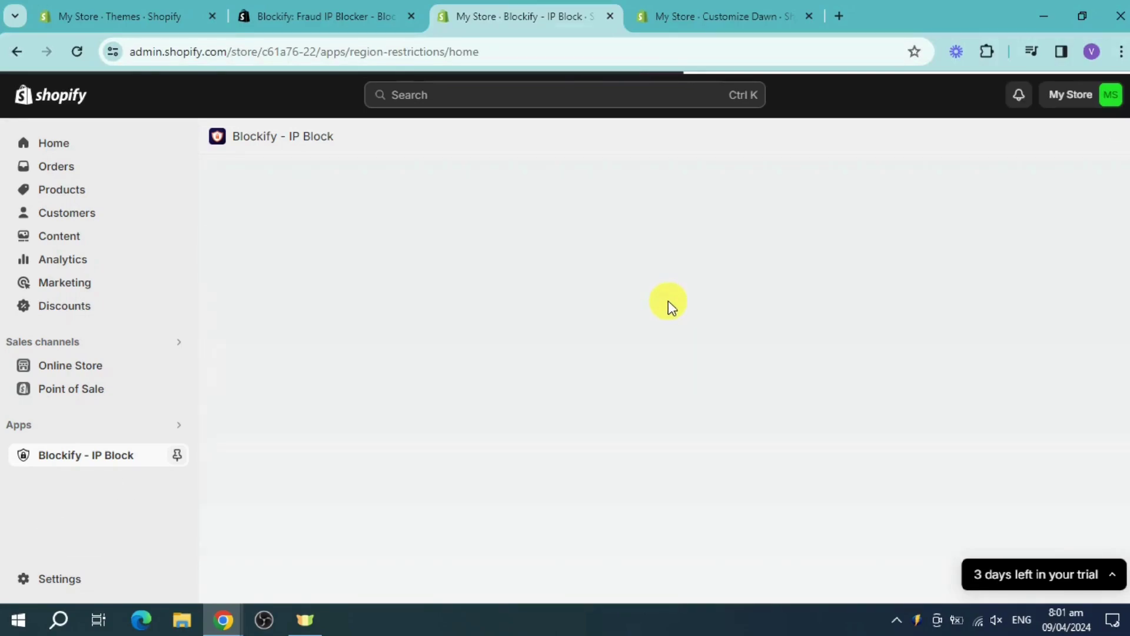
scroll(672, 307, "down", 1)
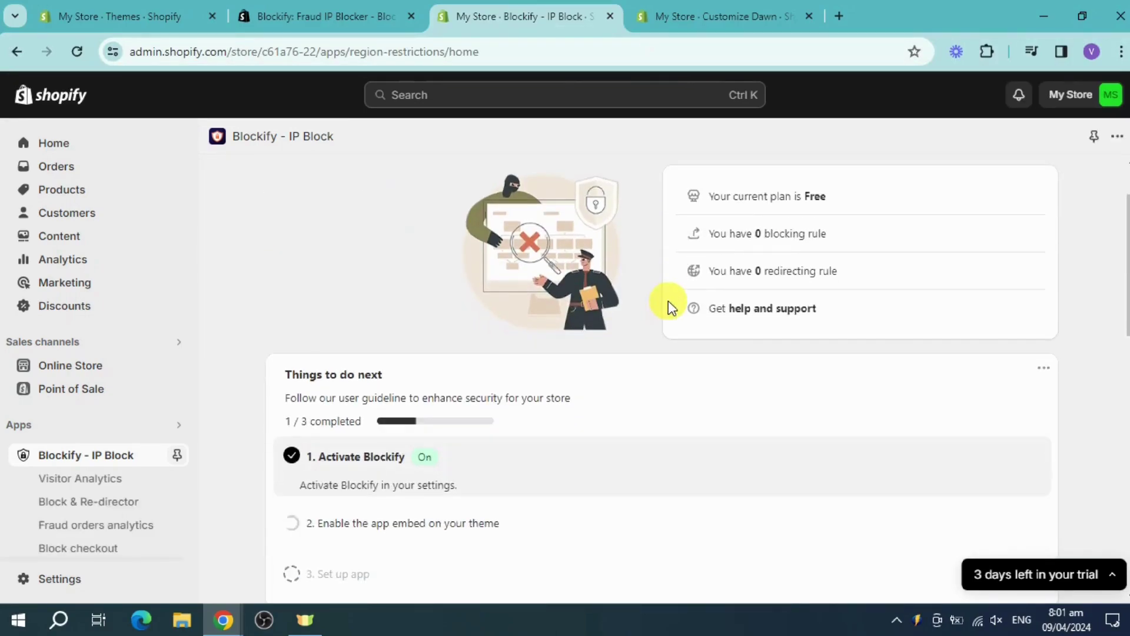
scroll(669, 303, "down", 3)
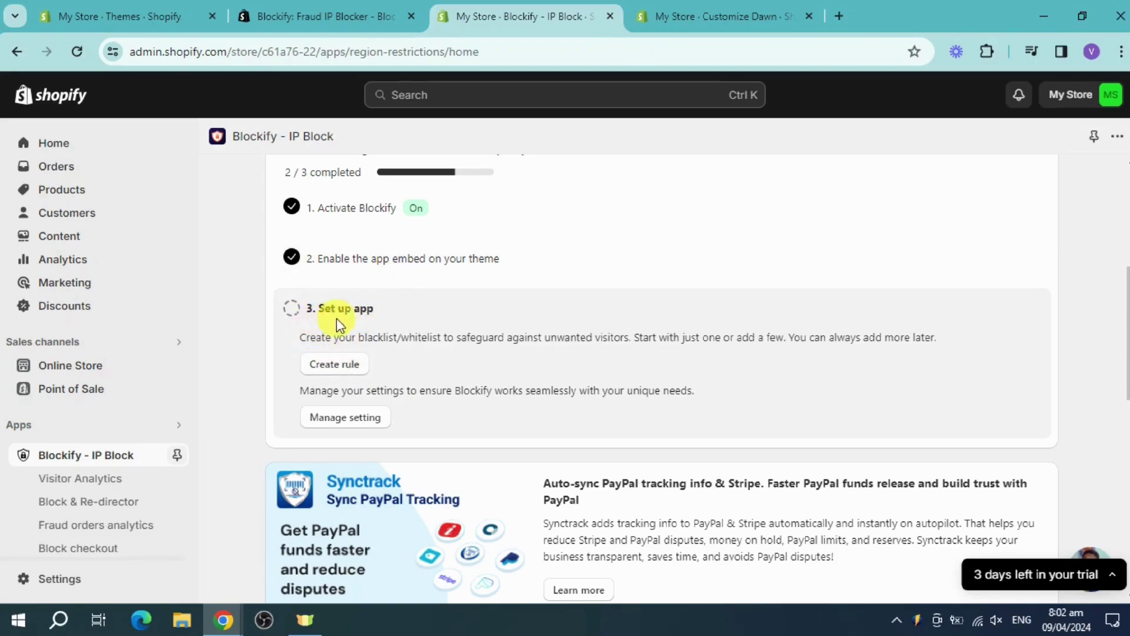
Step: Create a new rule and open the Block country form on the Block & Re-director page
left_click(337, 370)
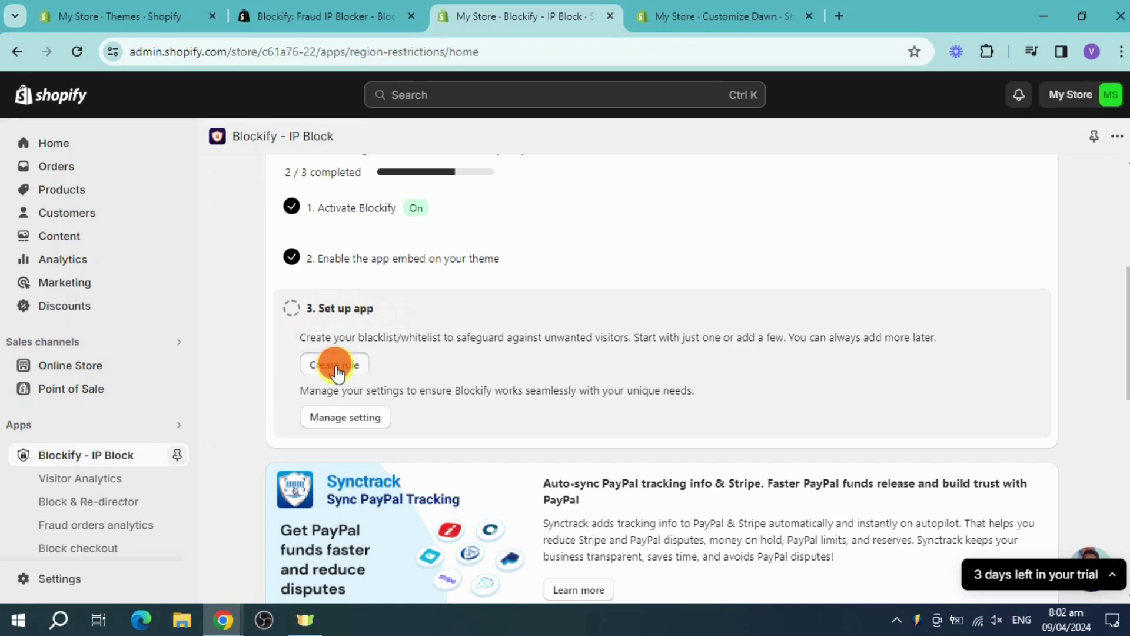
scroll(431, 378, "down", 1)
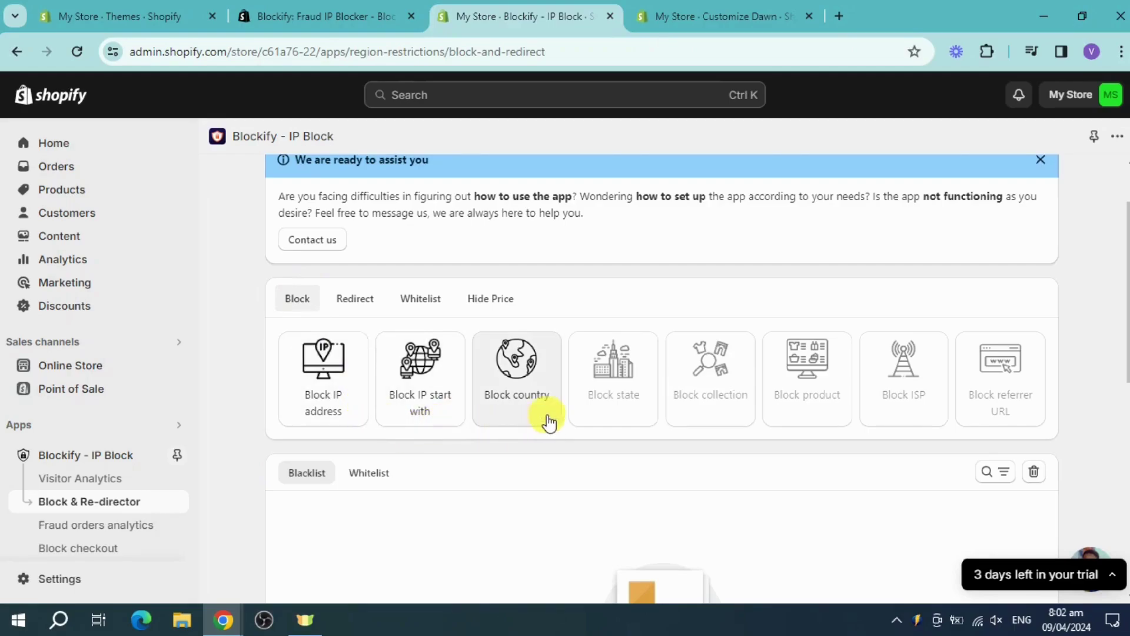
left_click(530, 385)
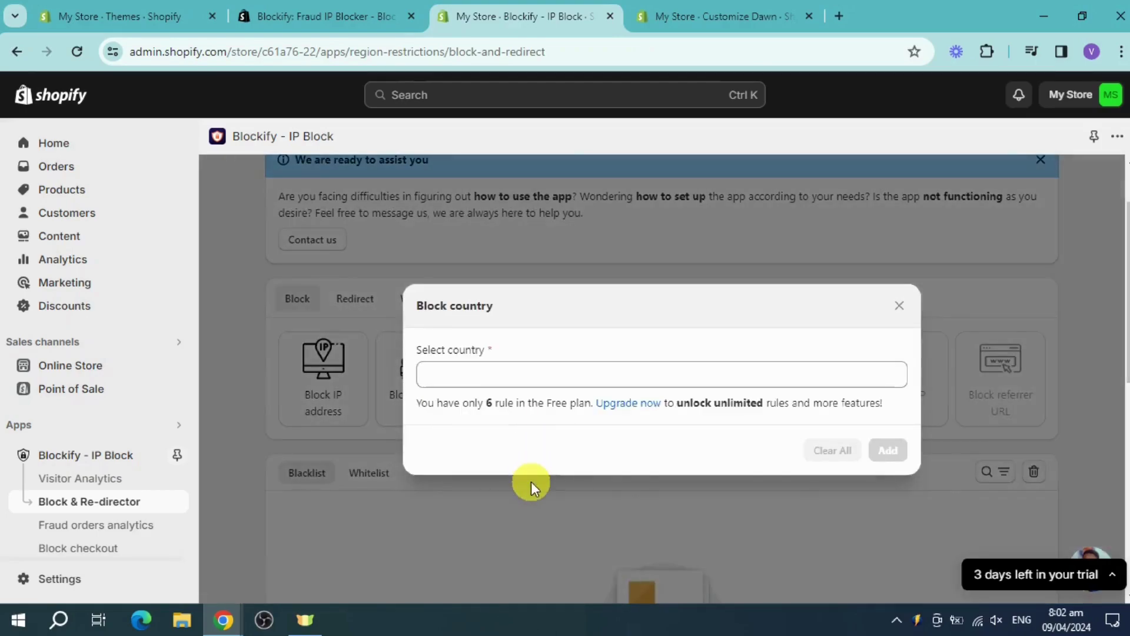
Step: Filter the country list by 'ph', tick Philippines, and add it as a block rule
left_click(597, 378)
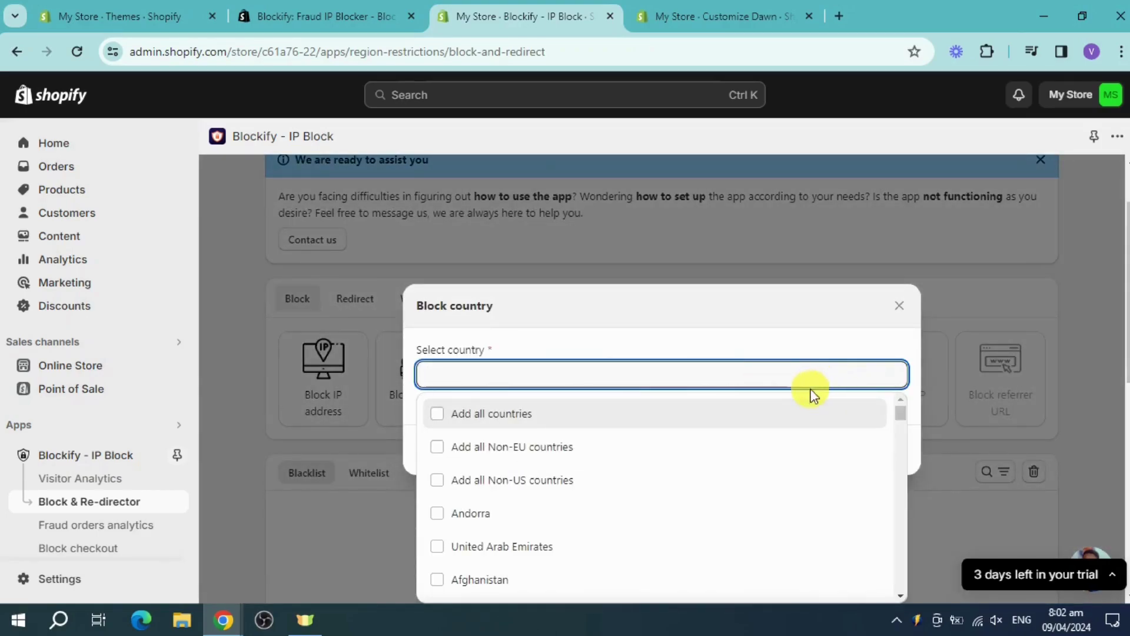
scroll(659, 496, "down", 4)
scroll(657, 495, "up", 4)
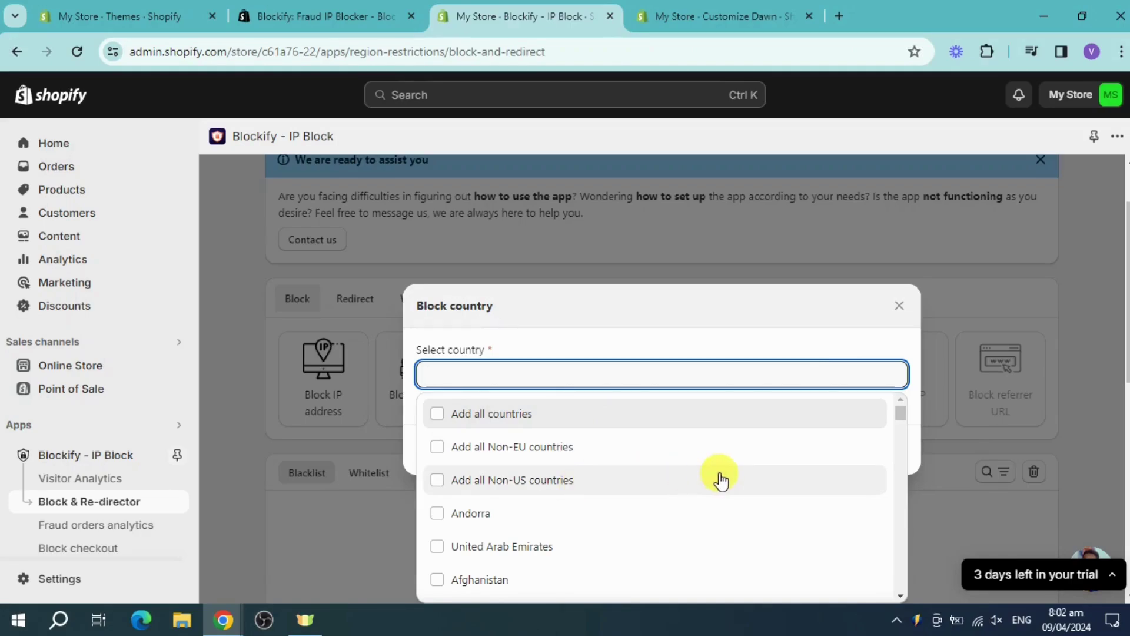
scroll(713, 479, "down", 20)
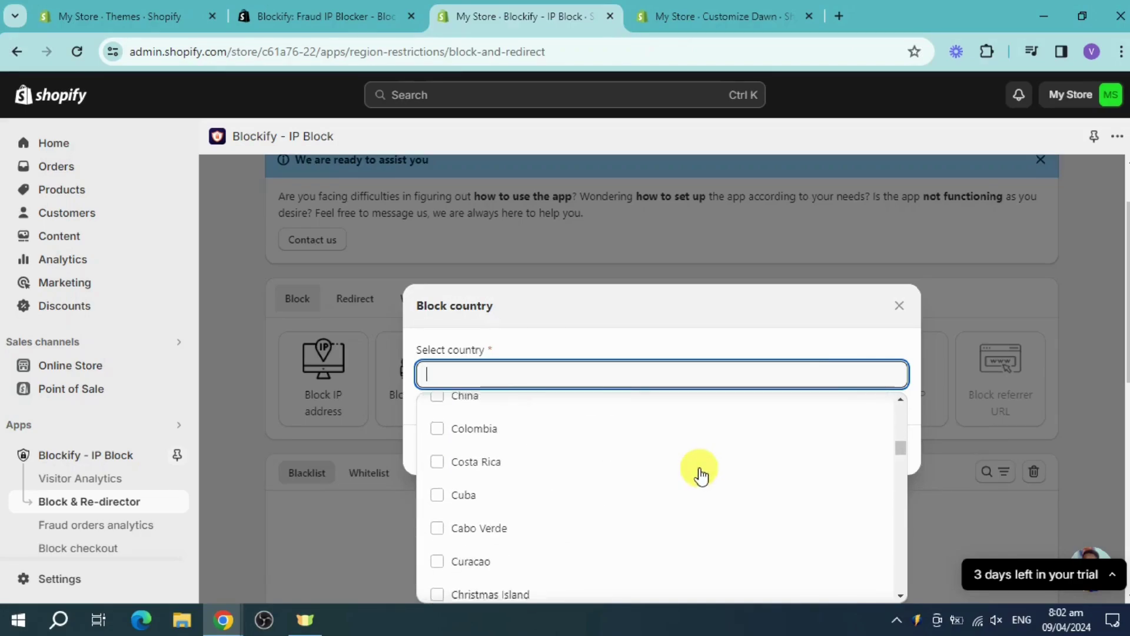
scroll(701, 476, "down", 20)
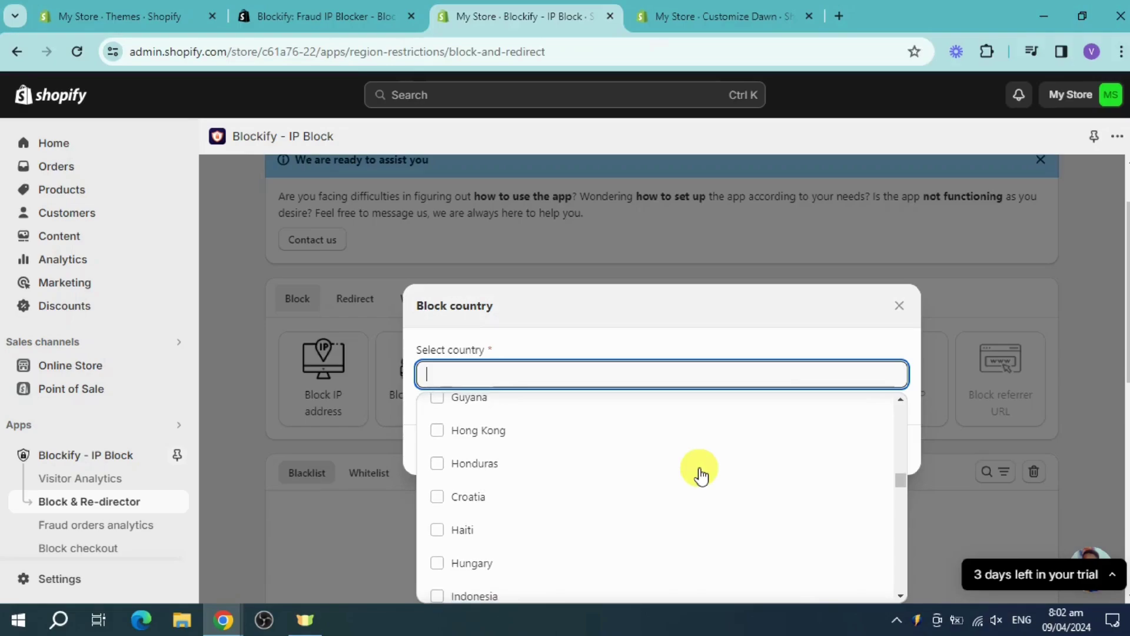
scroll(701, 476, "down", 15)
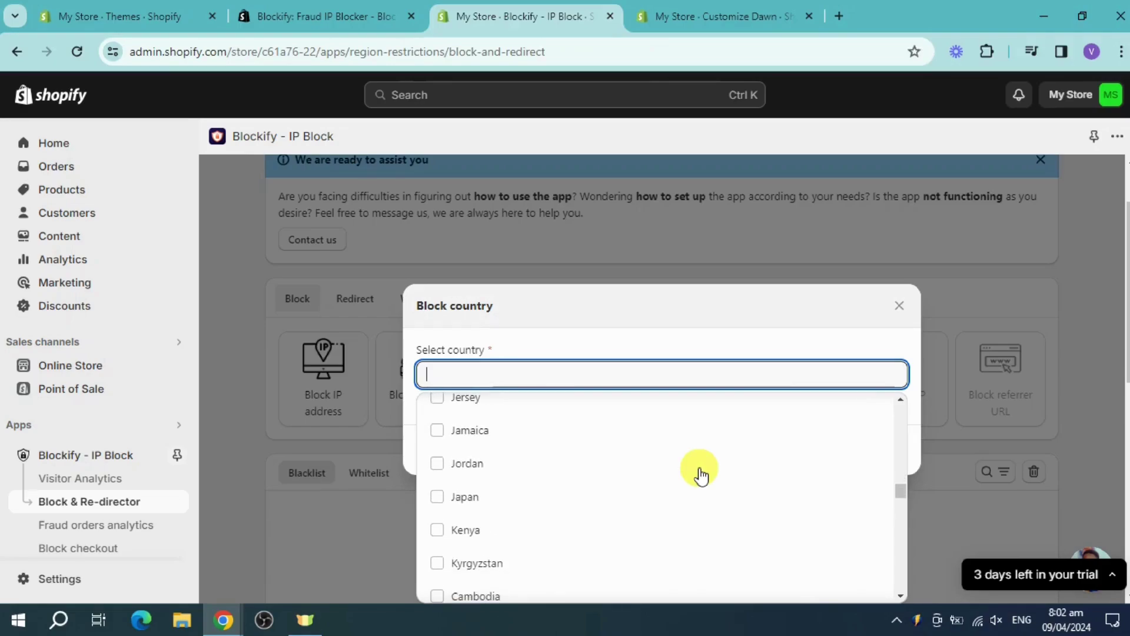
scroll(699, 472, "down", 7)
scroll(480, 445, "up", 3)
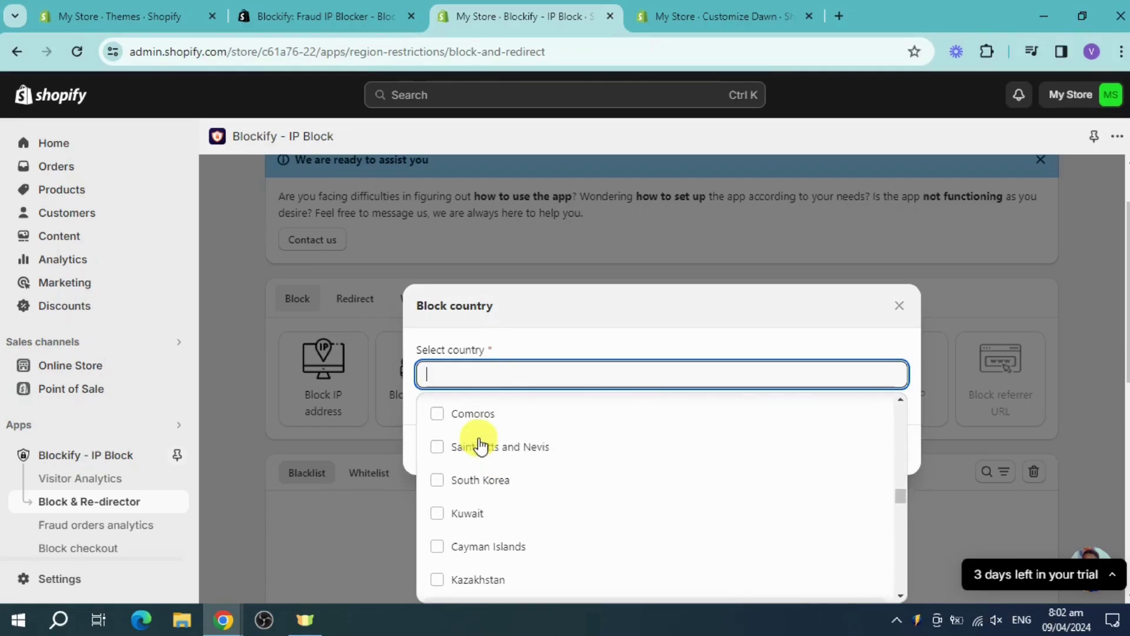
type("ph")
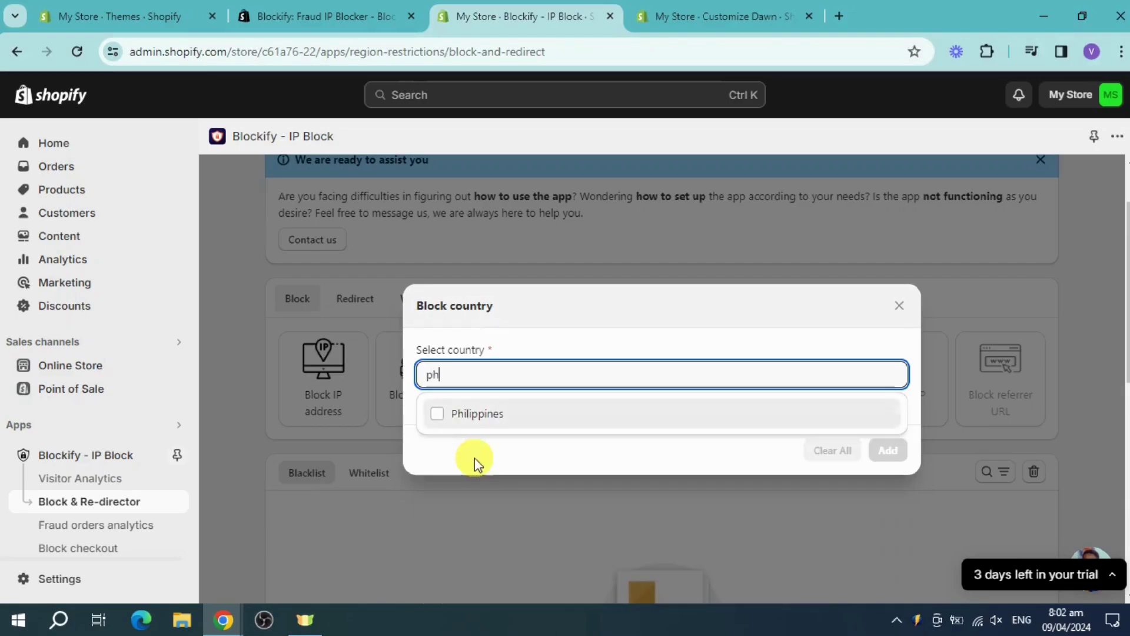
left_click(438, 415)
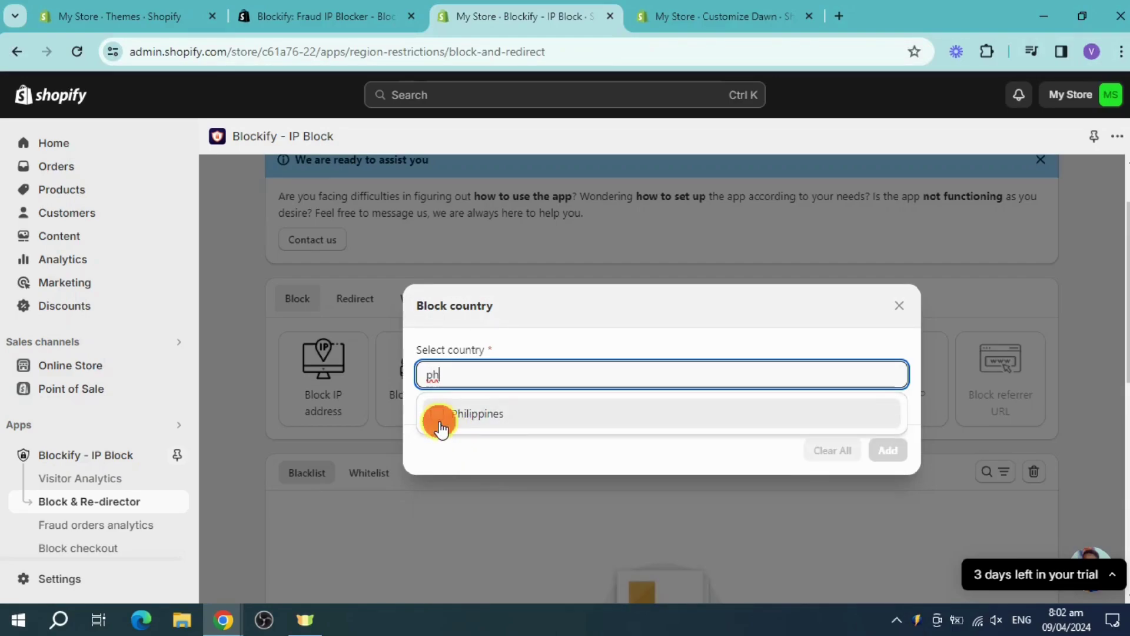
left_click(888, 461)
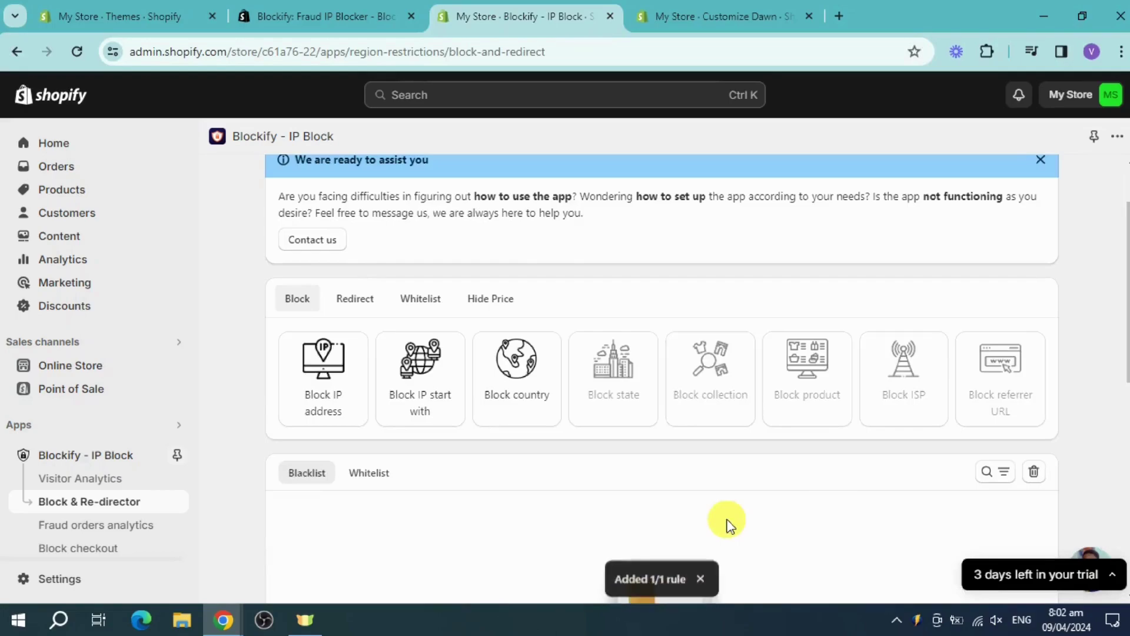
scroll(624, 498, "down", 3)
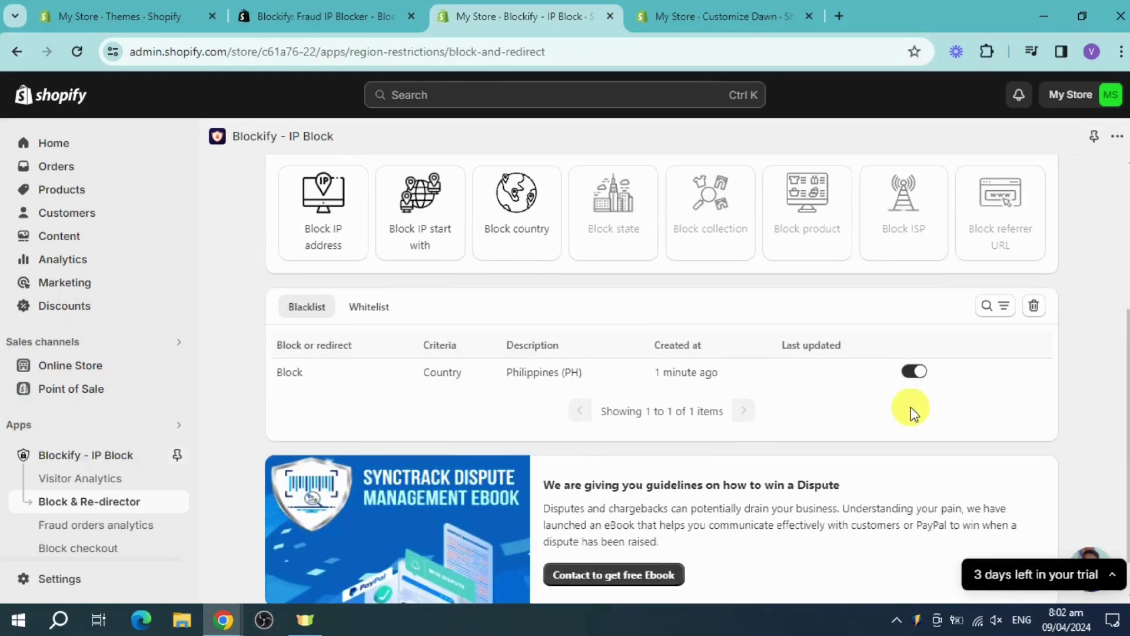
scroll(739, 462, "down", 1)
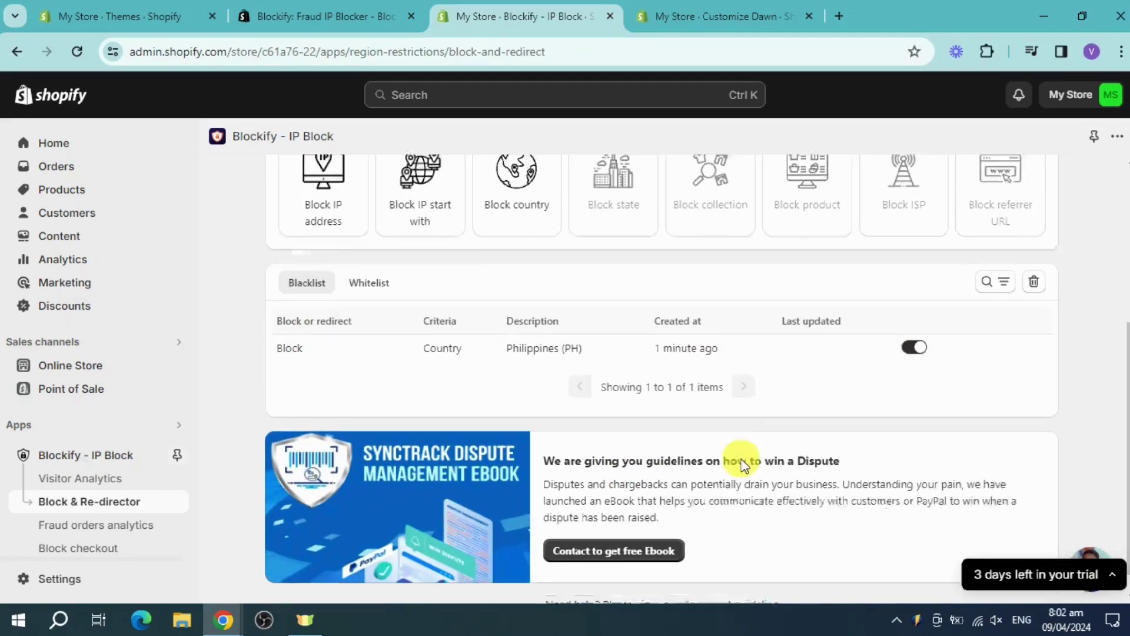
scroll(743, 466, "up", 5)
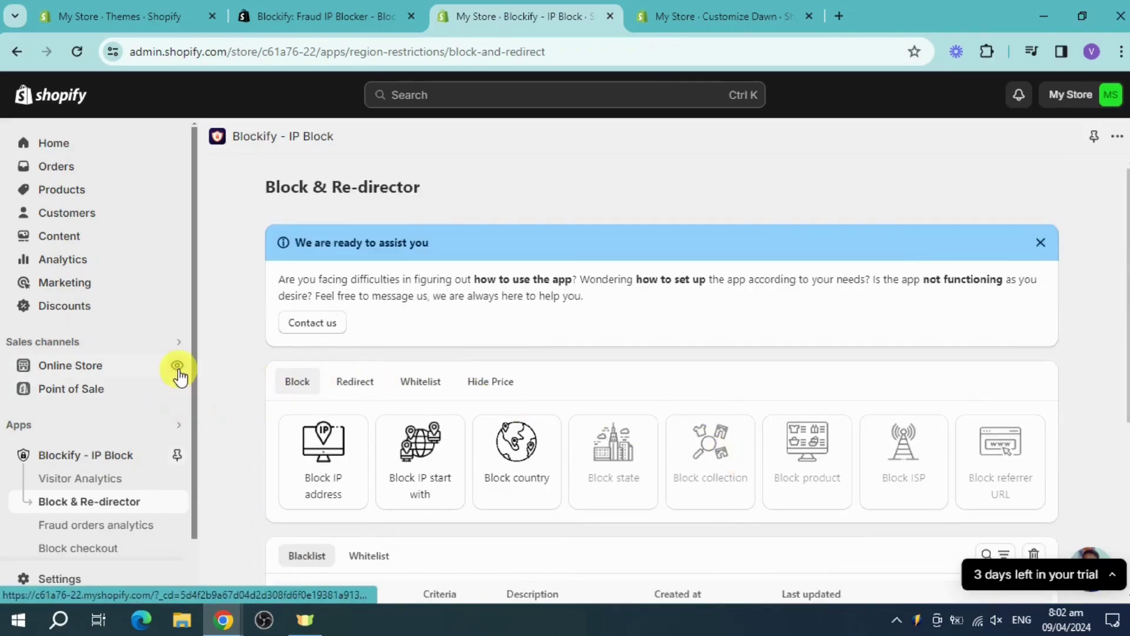
Step: View the live online store in a new tab from the Online Store eye icon
left_click(177, 367)
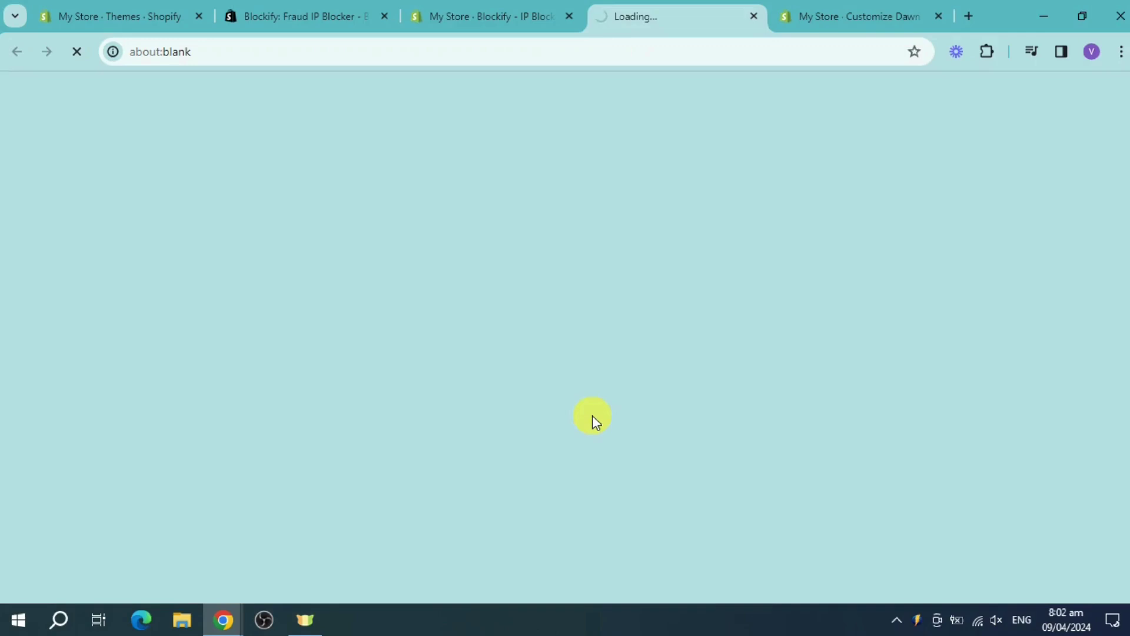